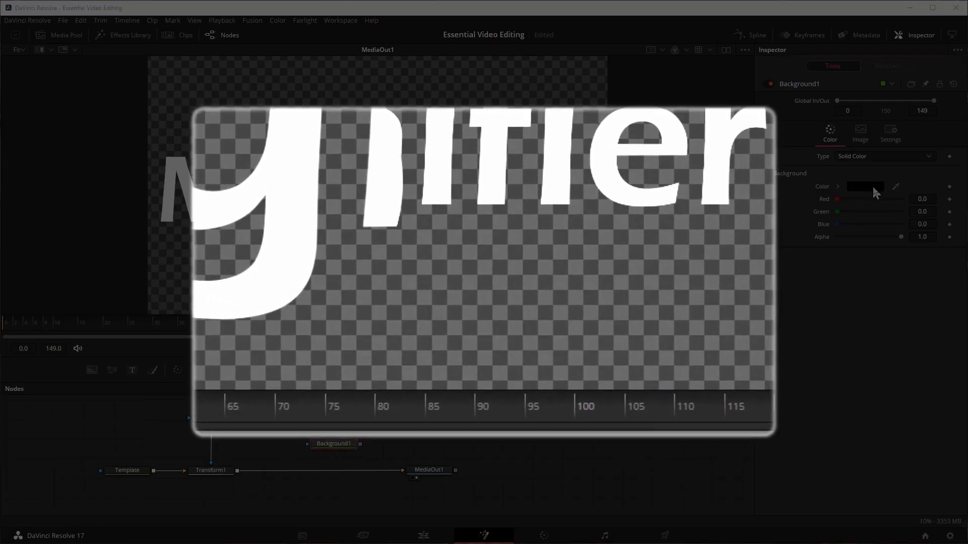
Set the Background1 colour to white (#ffffff)
{"action": "left_click", "coordinate": [873, 187]}
{"action": "left_click", "coordinate": [423, 261]}
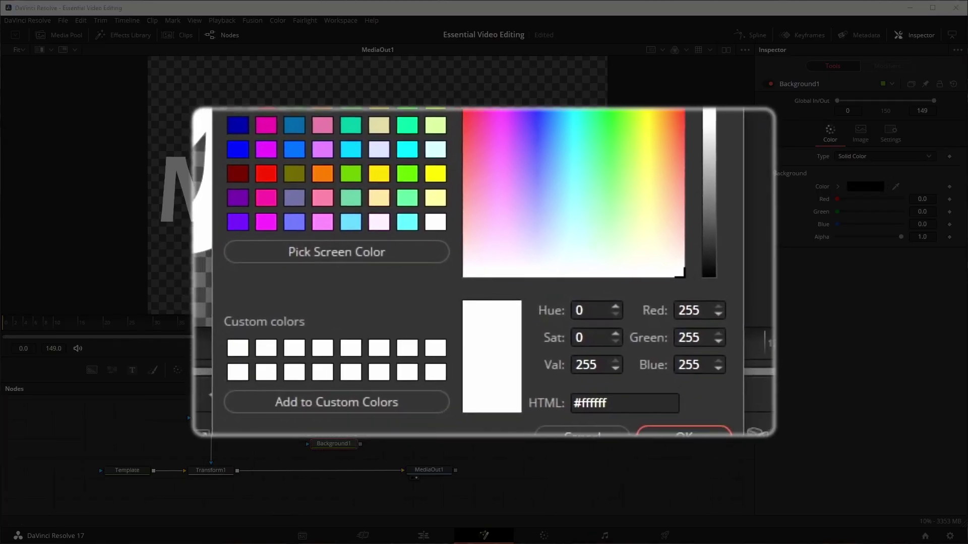
{"action": "left_click", "coordinate": [684, 431]}
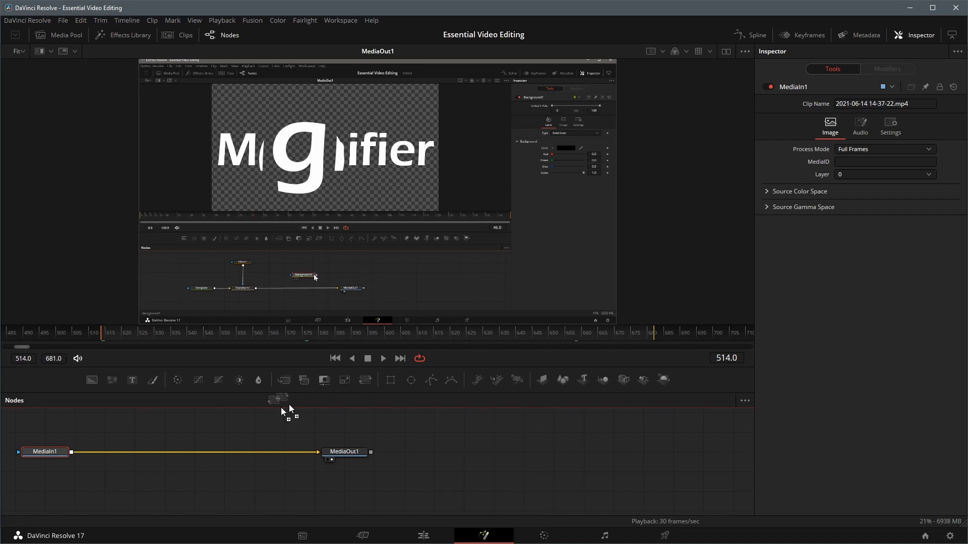
Insert a Transform node after MediaIn1, masked by a Rectangle node, and set its size to about 2.08
{"action": "left_click_drag", "start_coordinate": [289, 404], "coordinate": [127, 453]}
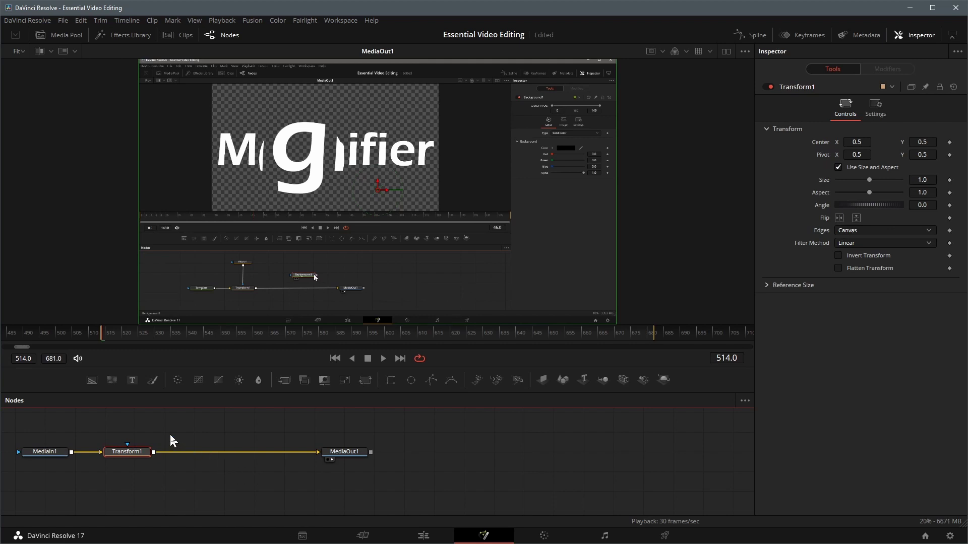
{"action": "left_click", "coordinate": [391, 379]}
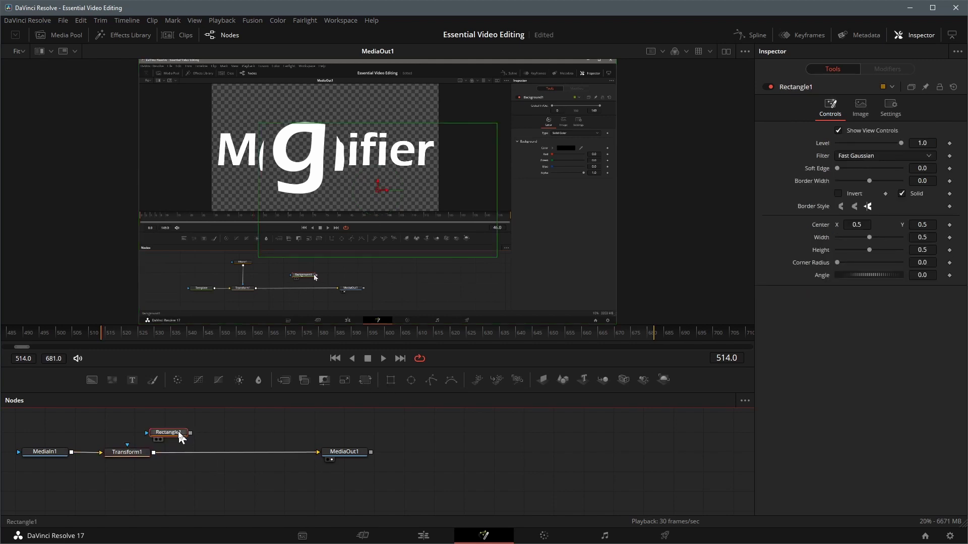
{"action": "left_click_drag", "start_coordinate": [179, 438], "coordinate": [127, 423]}
{"action": "left_click", "coordinate": [129, 453]}
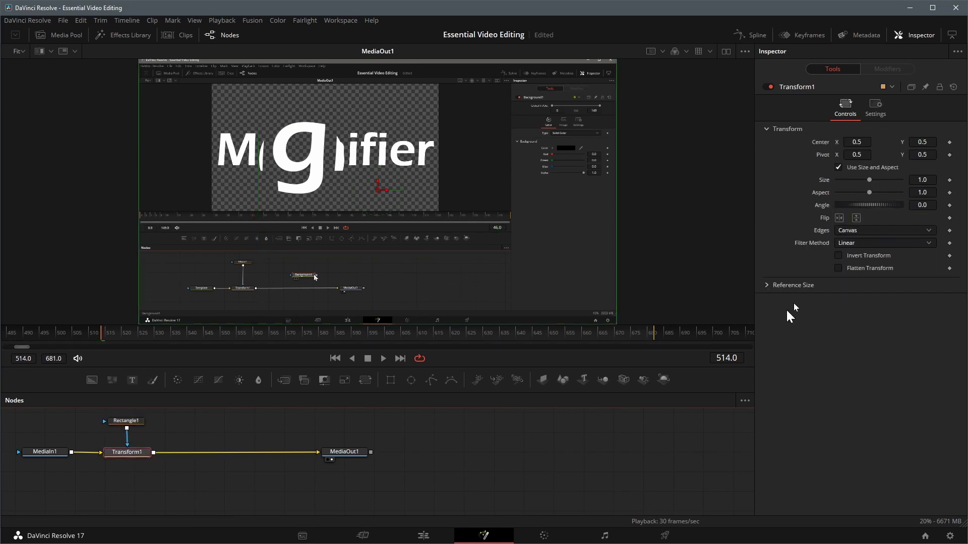
{"action": "left_click_drag", "start_coordinate": [871, 181], "coordinate": [882, 185]}
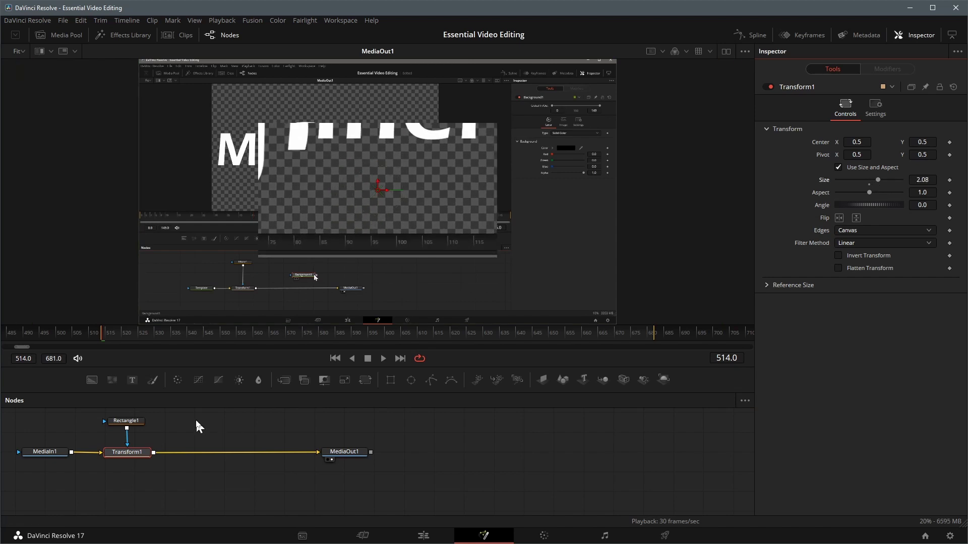
Add a Background node above the main connection, display it in the viewer and mask it with a new Rectangle
{"action": "left_click_drag", "start_coordinate": [91, 379], "coordinate": [234, 438]}
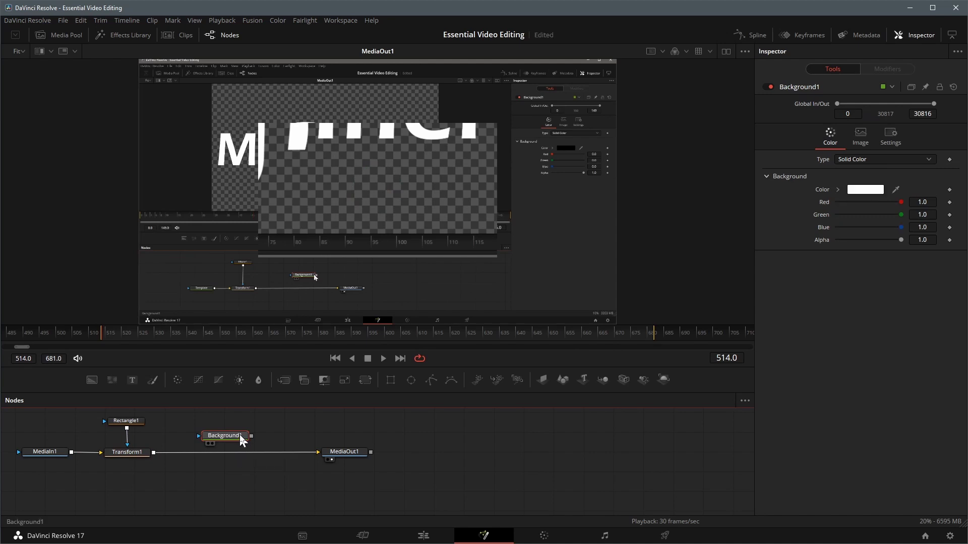
{"action": "left_click_drag", "start_coordinate": [240, 435], "coordinate": [311, 286]}
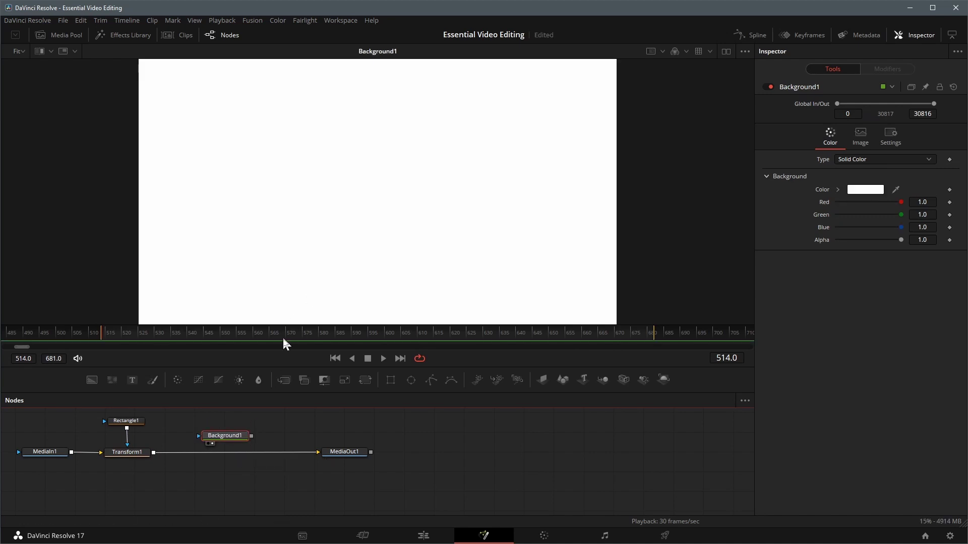
{"action": "left_click", "coordinate": [391, 380]}
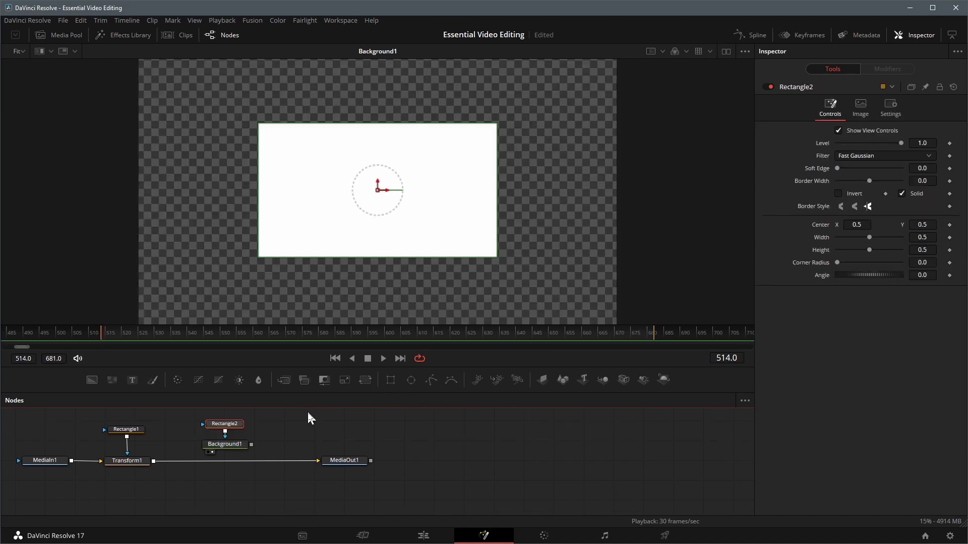
Change the Background1 colour to the pure red basic colour
{"action": "left_click", "coordinate": [225, 447]}
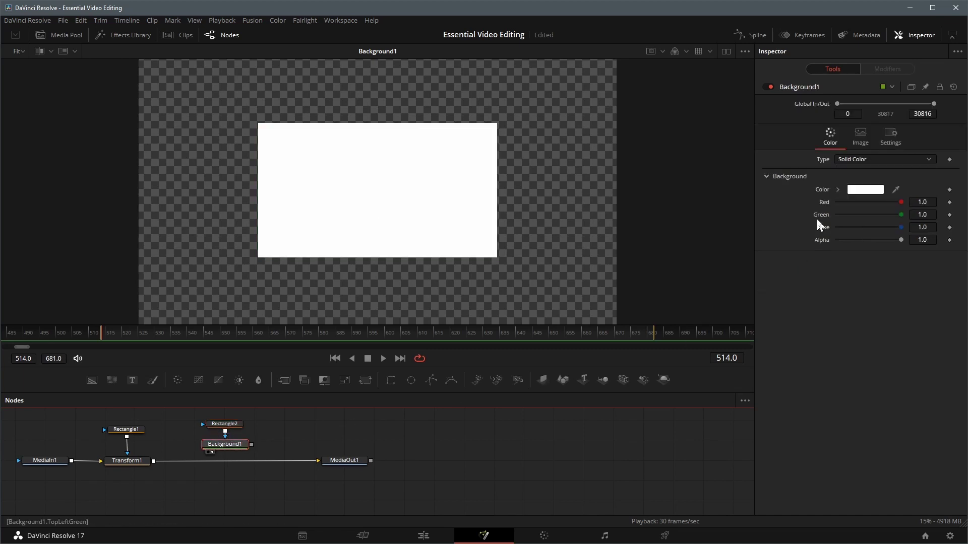
{"action": "left_click", "coordinate": [858, 192]}
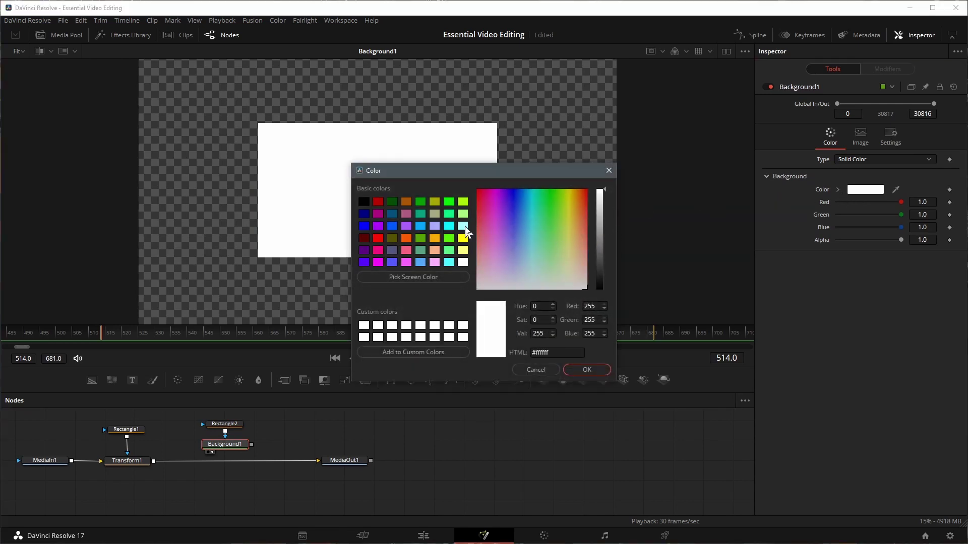
{"action": "left_click", "coordinate": [378, 239]}
{"action": "left_click", "coordinate": [587, 369]}
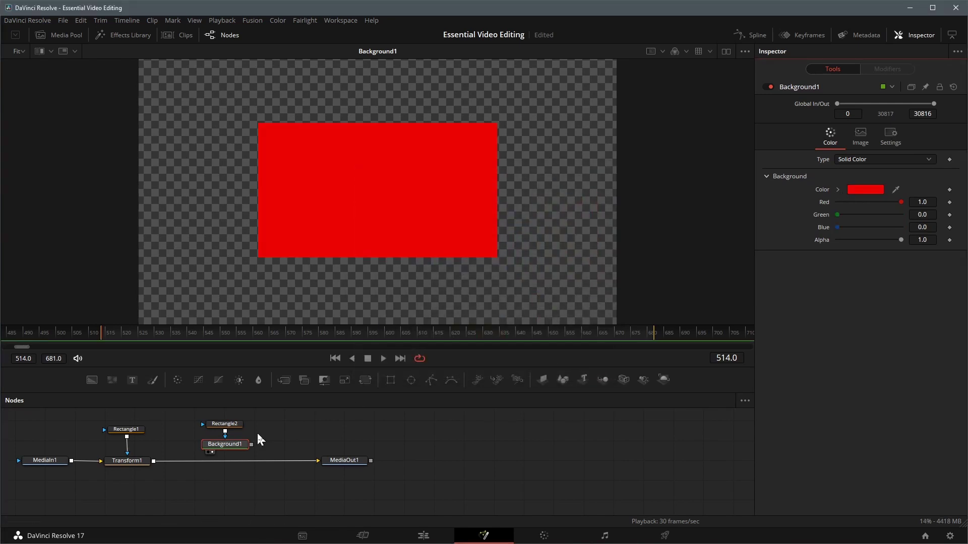
Set the Rectangle2 mask's width to 0.02 and its height to 0.001
{"action": "left_click", "coordinate": [224, 424]}
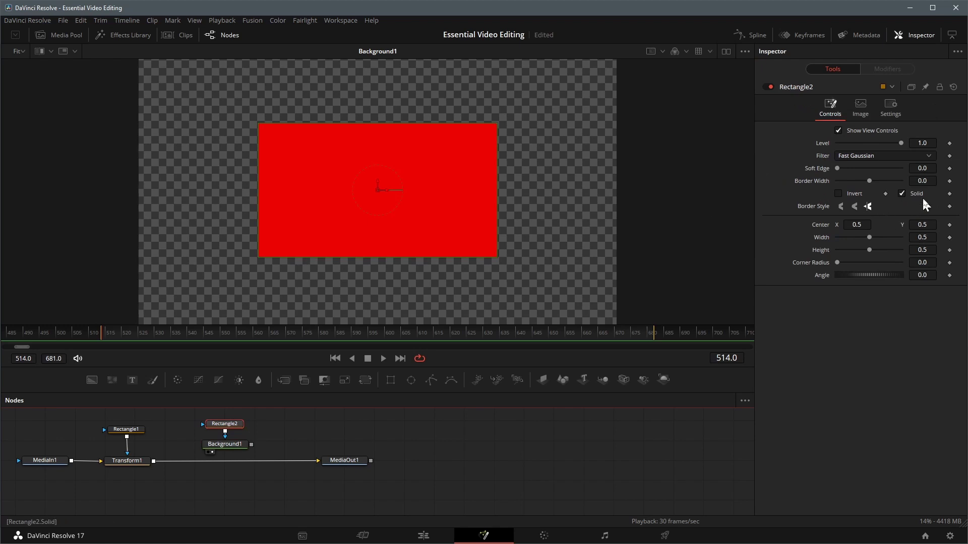
{"action": "left_click", "coordinate": [921, 237]}
{"action": "type", "text": "02"}
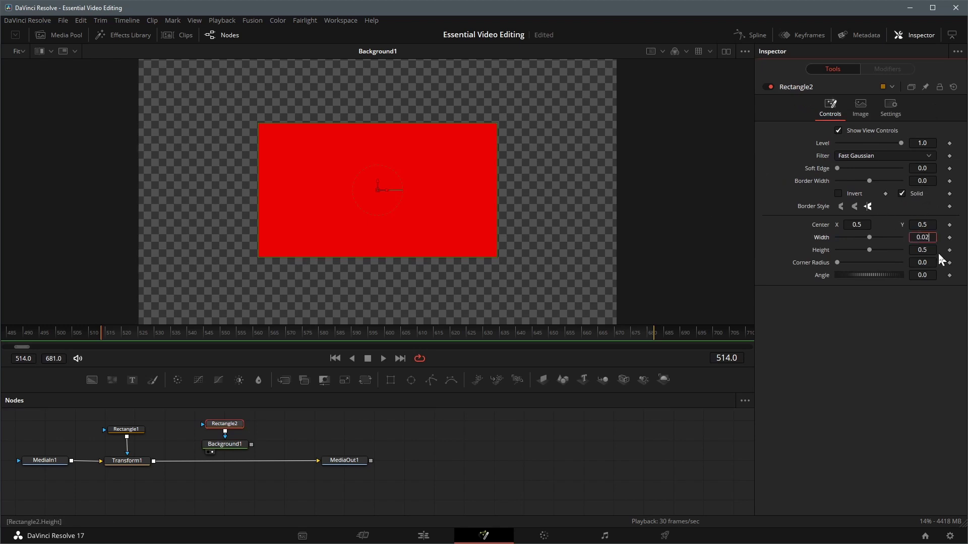
{"action": "type", "text": ".02"}
{"action": "key", "text": "Return"}
{"action": "left_click", "coordinate": [930, 250]}
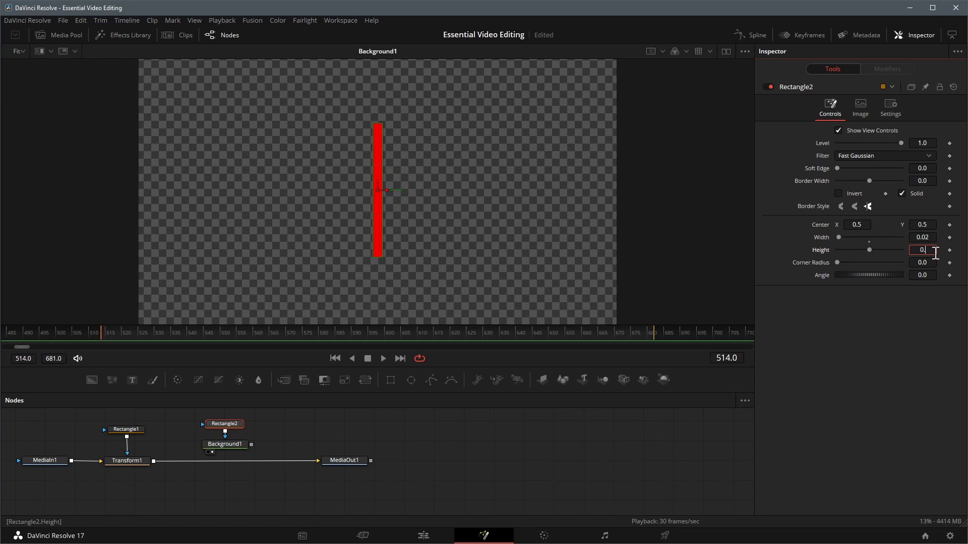
{"action": "type", "text": "0.001"}
{"action": "key", "text": "Return"}
Spread the nodes apart and insert another Rectangle mask between Rectangle2 and Background1
{"action": "scroll", "coordinate": [529, 233], "scroll_direction": "up", "scroll_amount": 10}
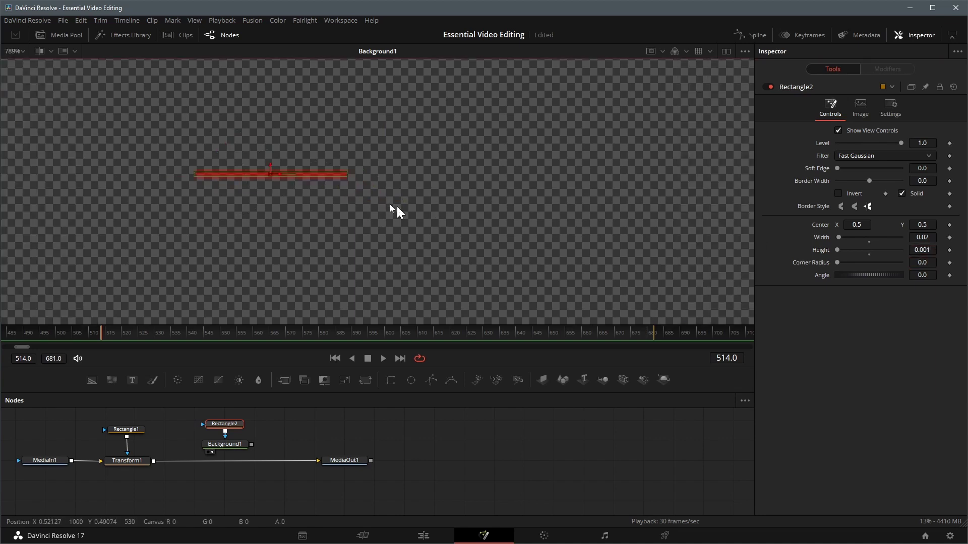
{"action": "left_click_drag", "start_coordinate": [343, 440], "coordinate": [351, 476]}
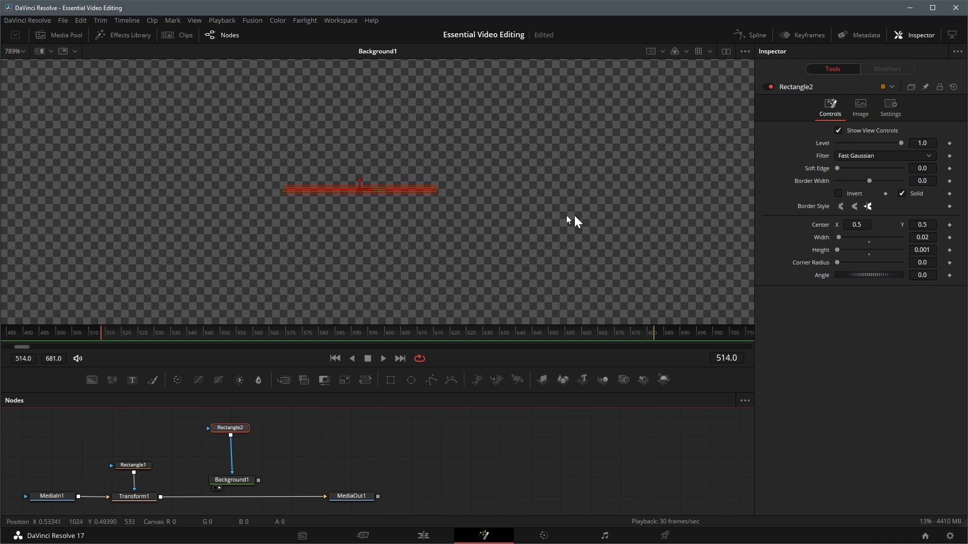
{"action": "left_click", "coordinate": [391, 380]}
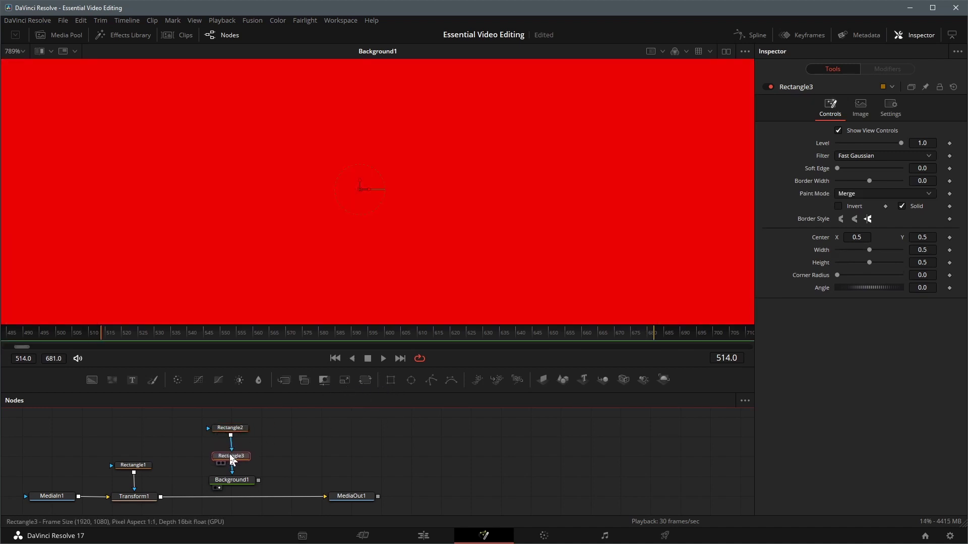
{"action": "left_click_drag", "start_coordinate": [231, 457], "coordinate": [230, 453]}
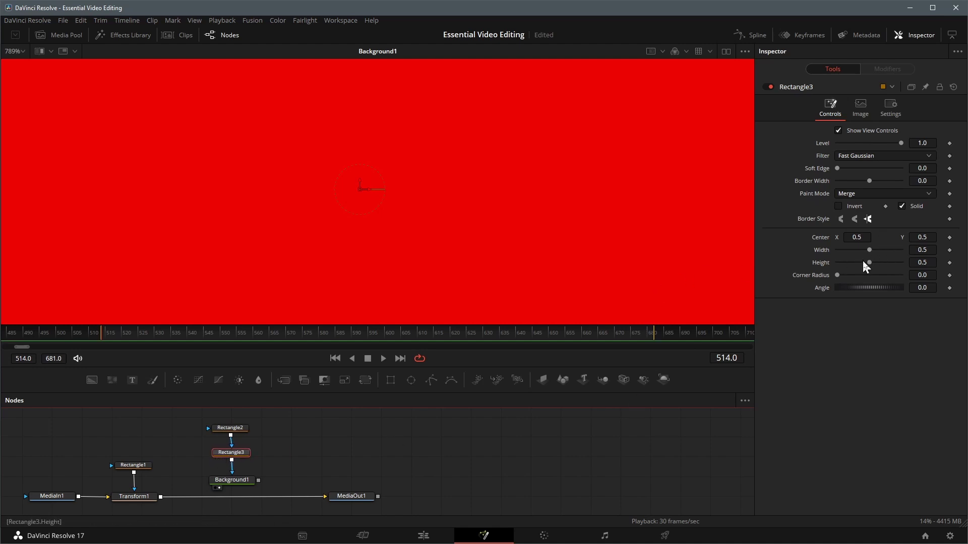
Link Rectangle3's center with the expression Rectangle2.Center
{"action": "left_click", "coordinate": [856, 237]}
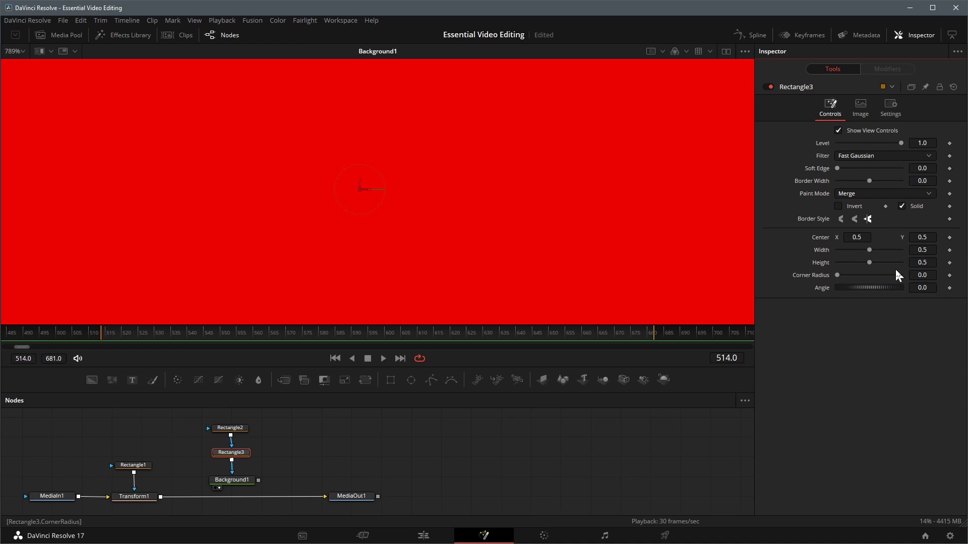
{"action": "type", "text": "="}
{"action": "key", "text": "Tab"}
{"action": "left_click_drag", "start_coordinate": [878, 250], "coordinate": [845, 250]}
{"action": "type", "text": "Rectangle2.Cen"}
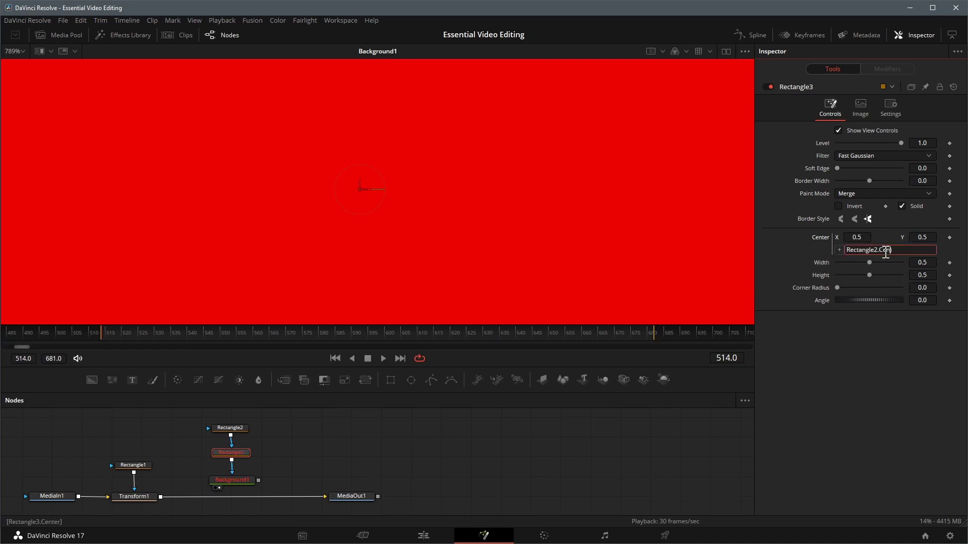
{"action": "type", "text": "ter"}
{"action": "key", "text": "Delete"}
Link Rectangle3's width with the expression Rectangle2.Height*Background1.Height/Background1.Width
{"action": "left_click", "coordinate": [928, 261]}
{"action": "type", "text": "="}
{"action": "key", "text": "Tab"}
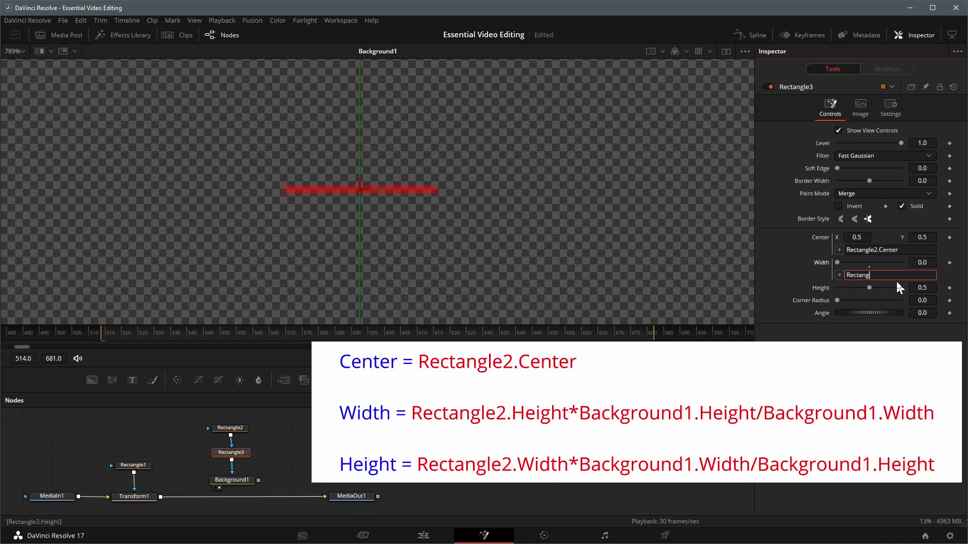
{"action": "type", "text": "Rectangel2.Height*Background1.Height"}
{"action": "key", "text": "Return"}
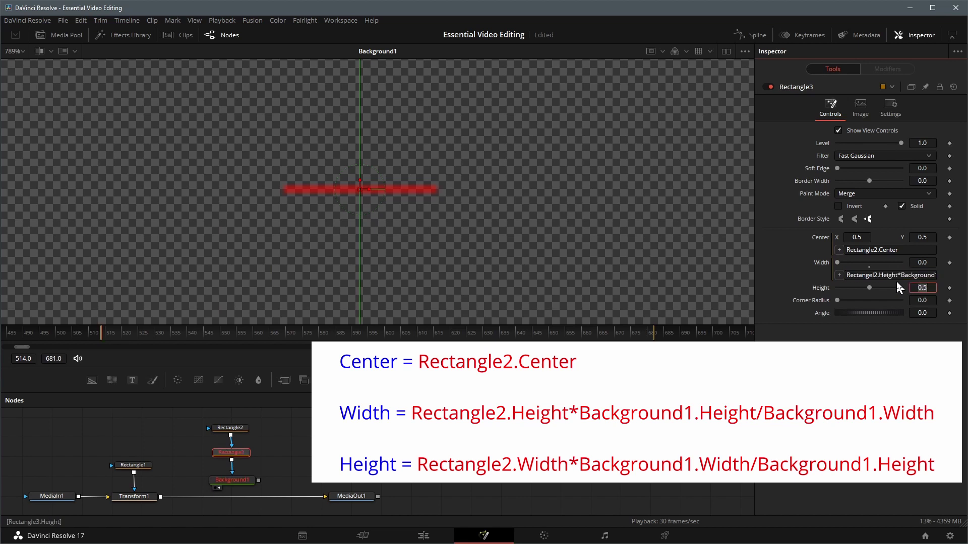
{"action": "key", "text": "Right"}
{"action": "key", "text": "Right"}
{"action": "key", "text": "Right"}
{"action": "key", "text": "Right"}
{"action": "key", "text": "Right"}
{"action": "key", "text": "Right"}
{"action": "key", "text": "BackSpace"}
{"action": "key", "text": "BackSpace"}
{"action": "type", "text": "le"}
{"action": "key", "text": "End"}
Link Rectangle3's height with the expression Rectangle2.Width*Background1.Width/Background1.Height
{"action": "key", "text": "Tab"}
{"action": "type", "text": "="}
{"action": "key", "text": "Return"}
{"action": "left_click", "coordinate": [864, 299]}
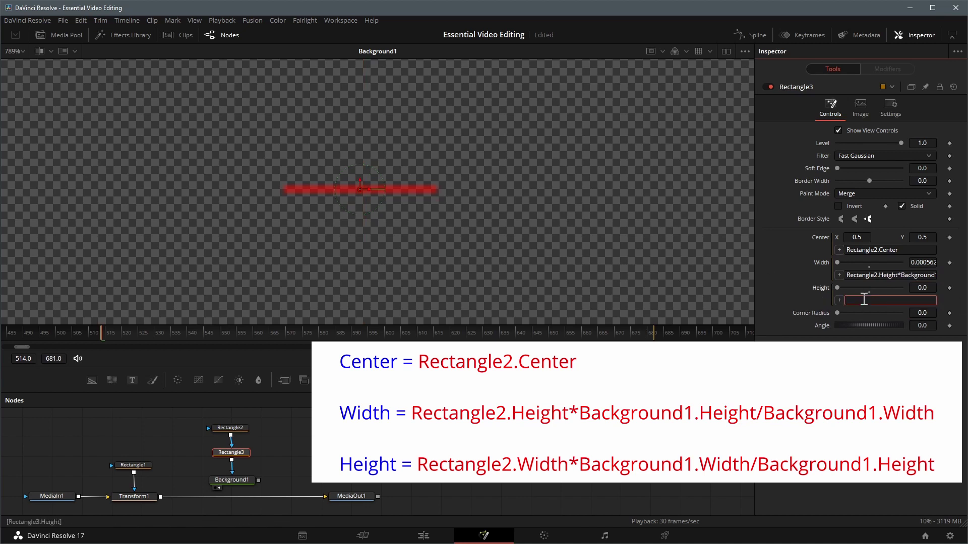
{"action": "type", "text": "nd2.Width/Background2.Height"}
{"action": "key", "text": "Tab"}
{"action": "left_click", "coordinate": [889, 299]}
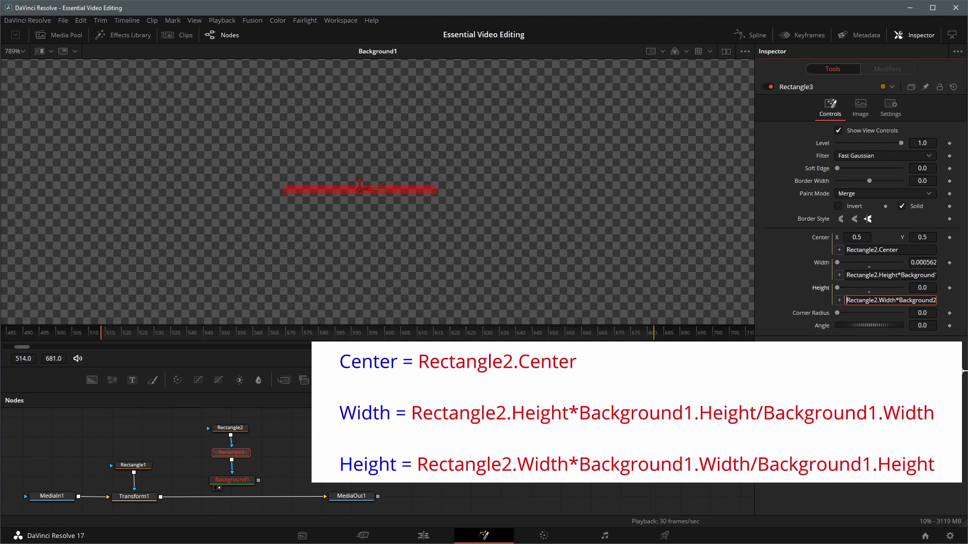
{"action": "key", "text": "Right"}
{"action": "key", "text": "Right"}
{"action": "key", "text": "Right"}
{"action": "key", "text": "Right"}
{"action": "key", "text": "Right"}
{"action": "key", "text": "Right"}
{"action": "key", "text": "Right"}
{"action": "key", "text": "Right"}
{"action": "key", "text": "Right"}
{"action": "key", "text": "Right"}
{"action": "key", "text": "Right"}
{"action": "key", "text": "Right"}
{"action": "key", "text": "Right"}
{"action": "key", "text": "Right"}
{"action": "key", "text": "Right"}
{"action": "key", "text": "Right"}
{"action": "key", "text": "Right"}
{"action": "key", "text": "Right"}
{"action": "key", "text": "Right"}
{"action": "key", "text": "Right"}
{"action": "key", "text": "Tab"}
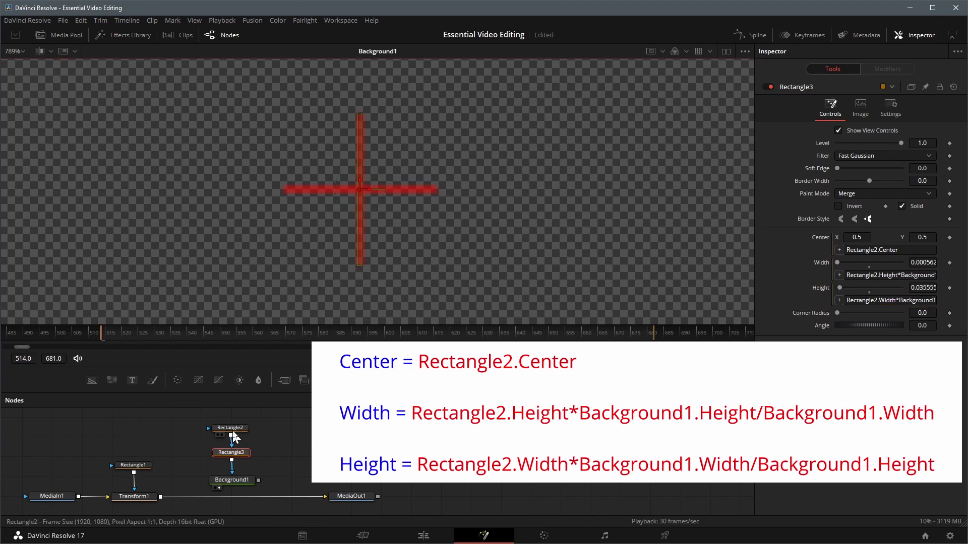
Move the crosshair slightly off centre through Rectangle2, to about X 0.504, Y 0.501
{"action": "left_click", "coordinate": [229, 427]}
{"action": "left_click_drag", "start_coordinate": [359, 190], "coordinate": [389, 186]}
Merge the Background1 crosshair over the Transform1 output and tidy the node's position above the merge
{"action": "left_click", "coordinate": [232, 480]}
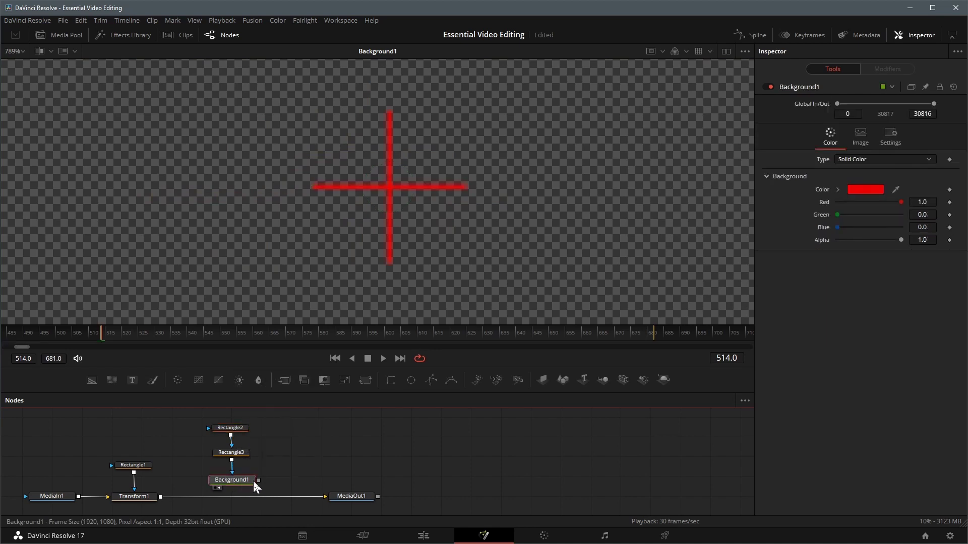
{"action": "left_click_drag", "start_coordinate": [258, 481], "coordinate": [161, 500]}
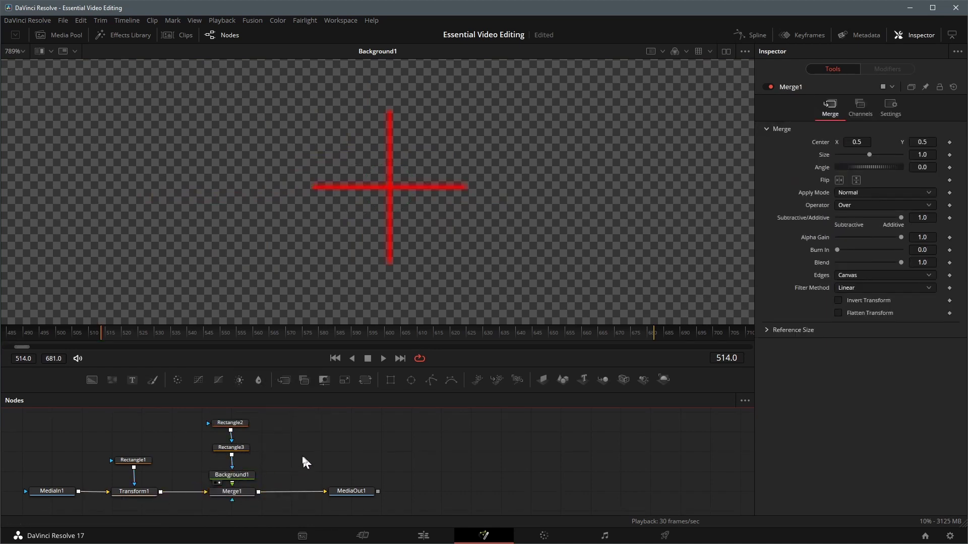
{"action": "left_click_drag", "start_coordinate": [241, 472], "coordinate": [242, 475]}
Display MediaOut1 and move Rectangle2's crosshair onto the Color icon in the footage, about X 0.859, Y 0.756
{"action": "left_click_drag", "start_coordinate": [345, 492], "coordinate": [497, 313]}
{"action": "scroll", "coordinate": [491, 225], "scroll_direction": "down", "scroll_amount": 8}
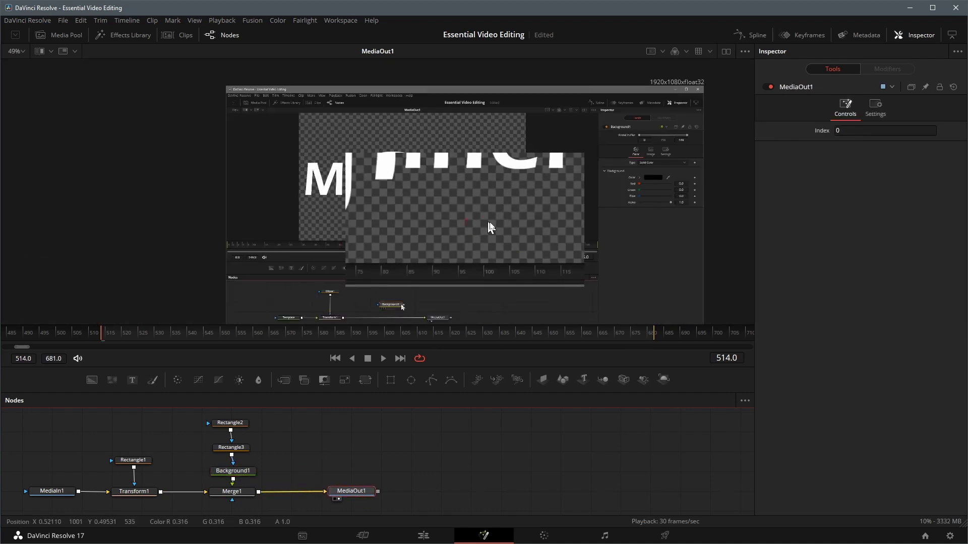
{"action": "scroll", "coordinate": [494, 222], "scroll_direction": "up", "scroll_amount": 1}
{"action": "left_click_drag", "start_coordinate": [543, 227], "coordinate": [471, 235]}
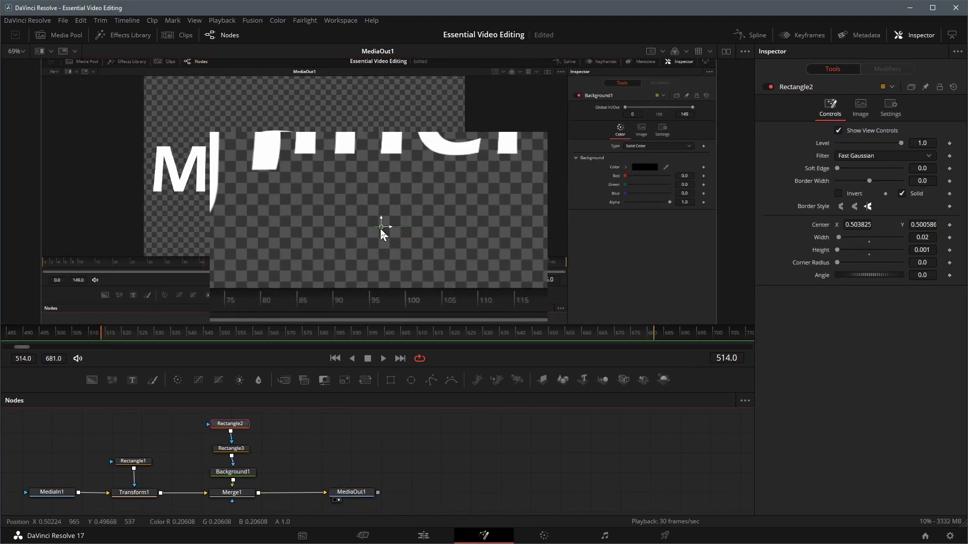
{"action": "left_click_drag", "start_coordinate": [381, 227], "coordinate": [623, 136]}
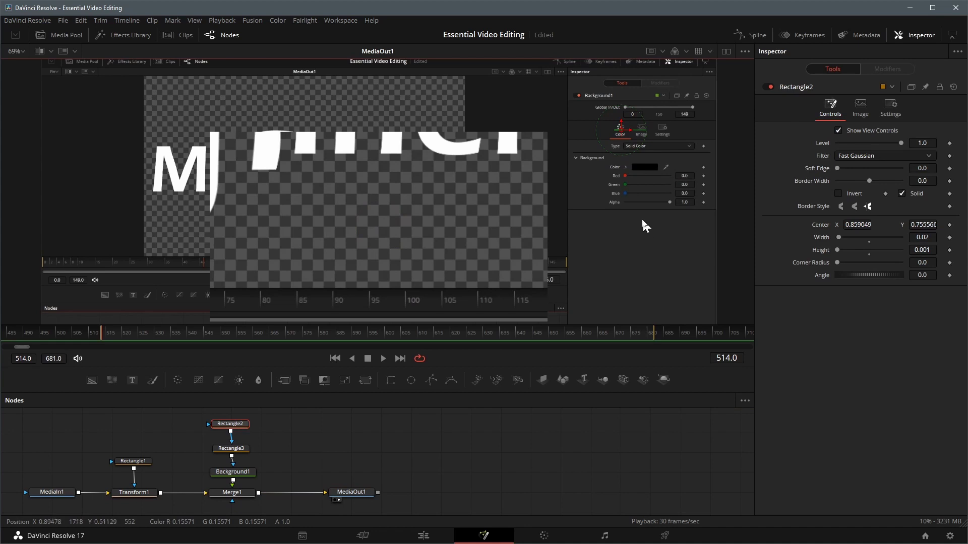
Drive Transform1's Pivot with the expression Rectangle2.Center
{"action": "left_click", "coordinate": [134, 492]}
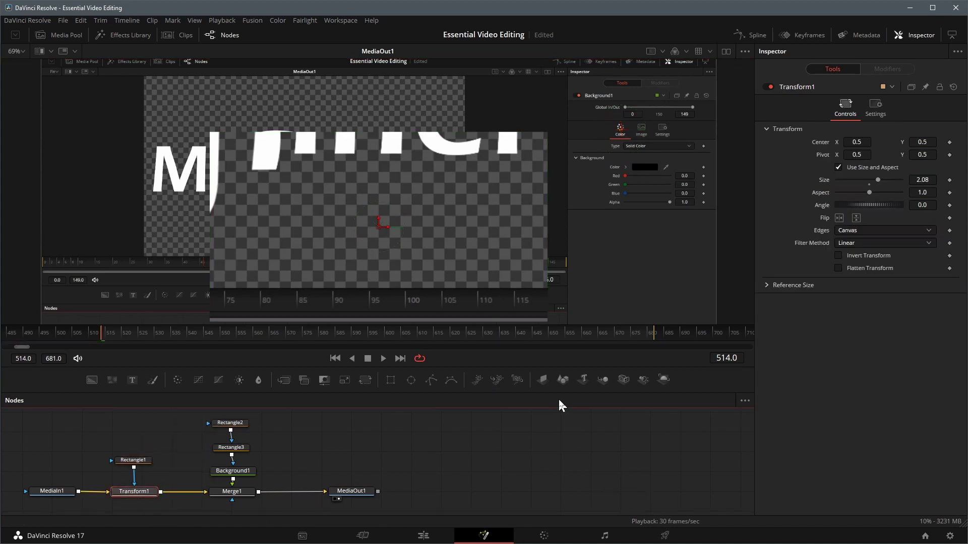
{"action": "left_click", "coordinate": [856, 154]}
{"action": "type", "text": "="}
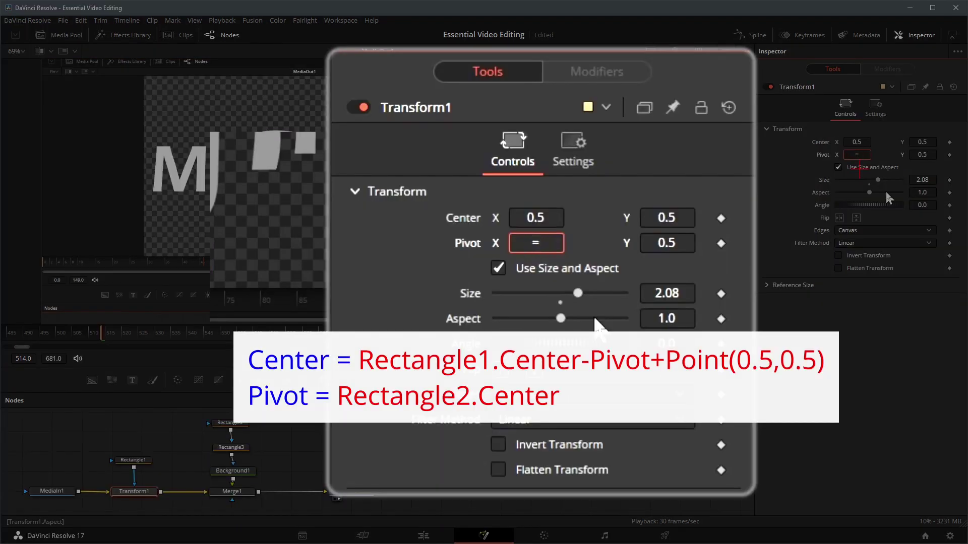
{"action": "key", "text": "Return"}
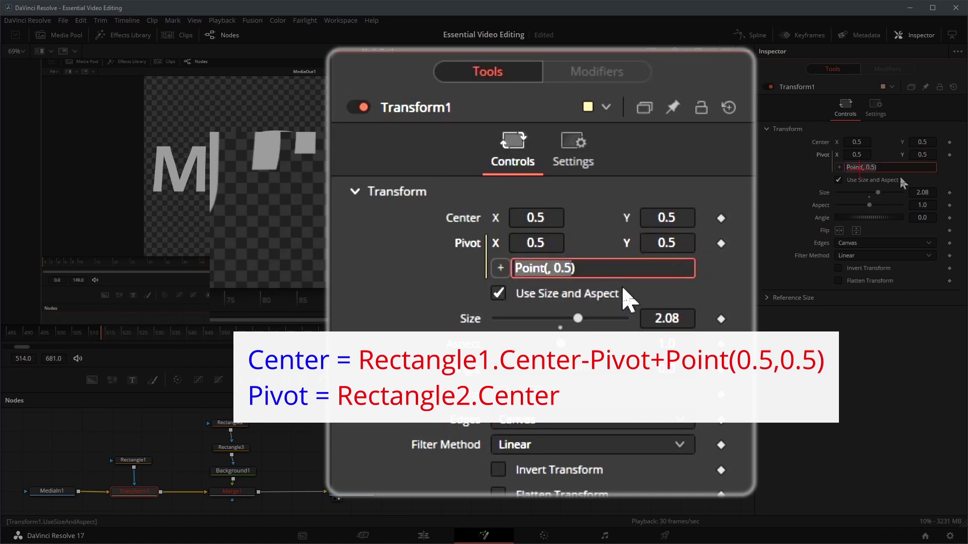
{"action": "type", "text": "Rectangle2.C"}
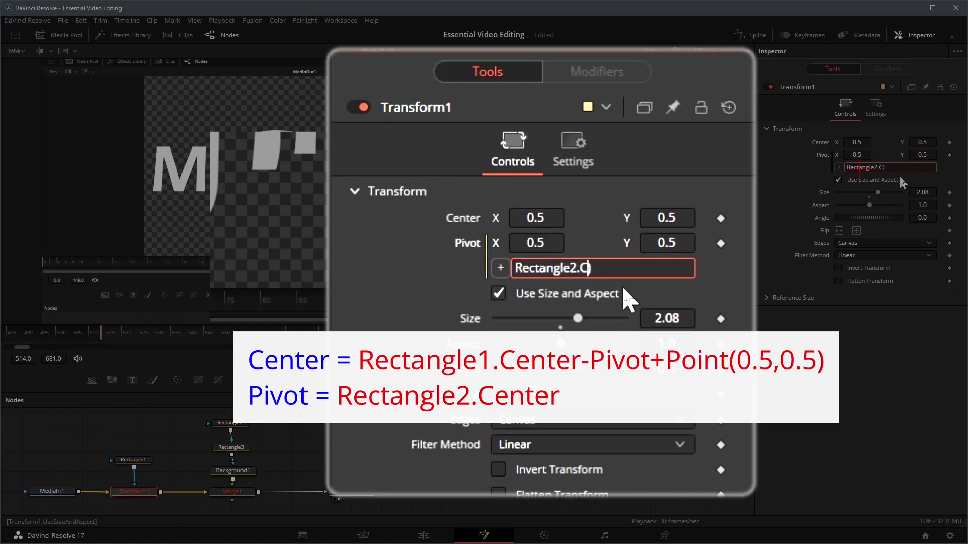
{"action": "type", "text": "enter"}
{"action": "key", "text": "Return"}
Drive Transform1's Center with the expression Rectangle1.Center-Pivot+Point(0.5,0.5)
{"action": "left_click", "coordinate": [857, 142]}
{"action": "type", "text": "="}
{"action": "key", "text": "Return"}
{"action": "triple_click", "coordinate": [918, 159]}
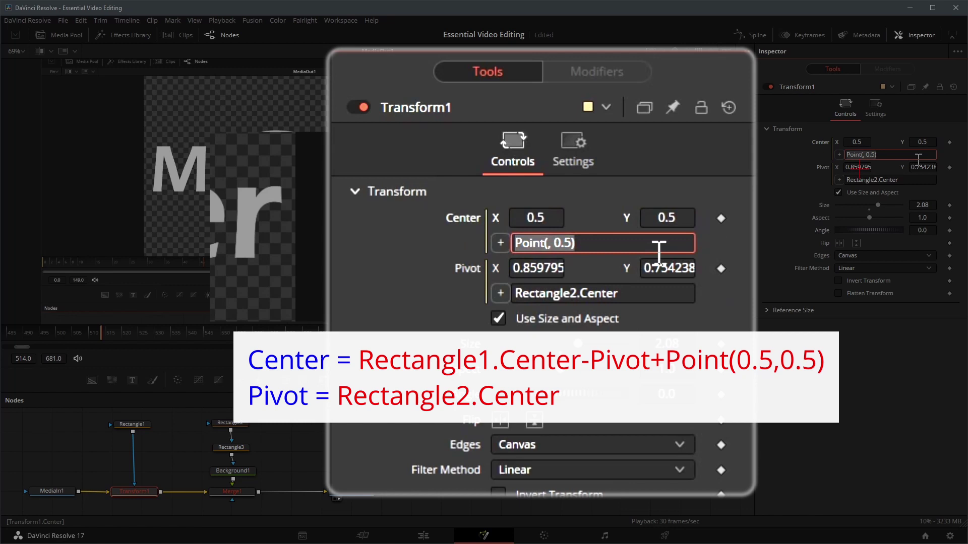
{"action": "type", "text": "Rectangle"}
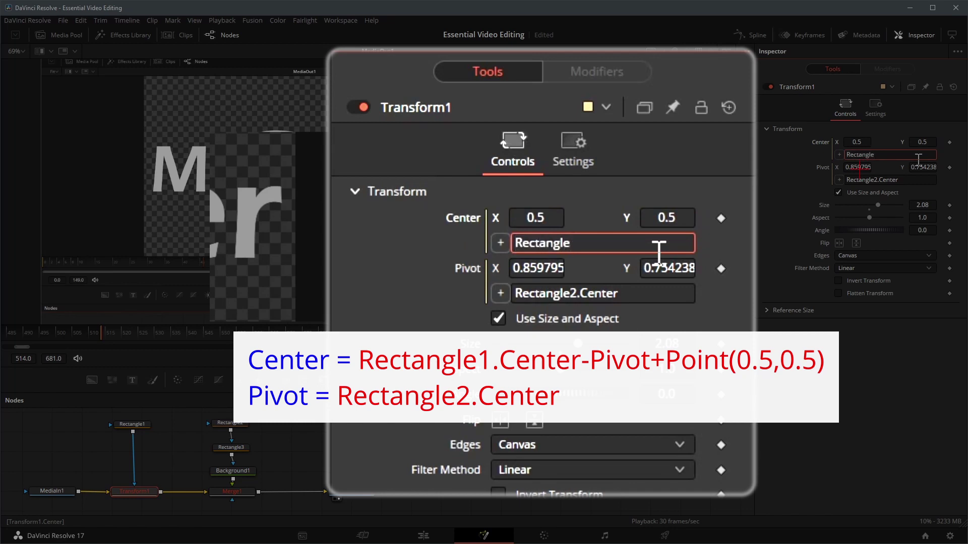
{"action": "type", "text": "1.Center-Pivot+Point("}
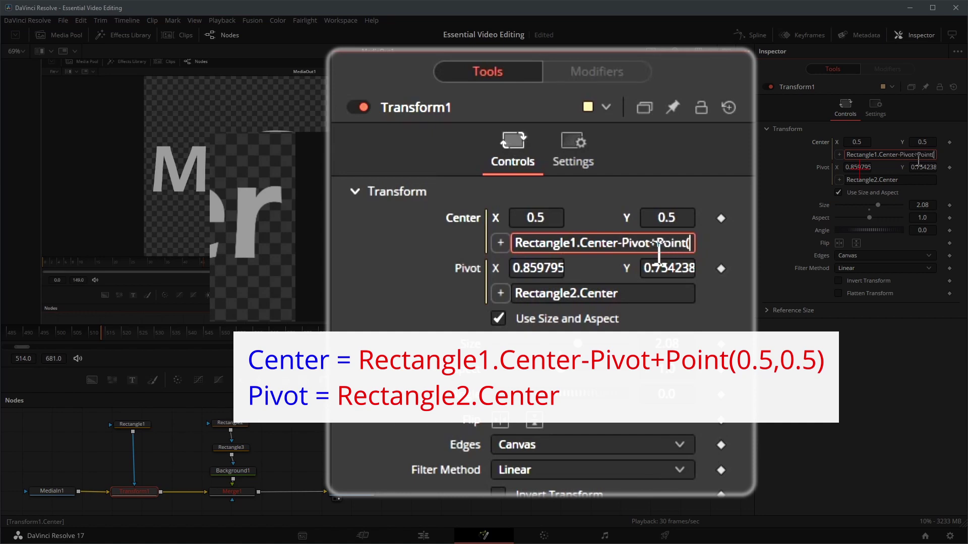
{"action": "type", "text": "0.5,0.5)"}
{"action": "key", "text": "Tab"}
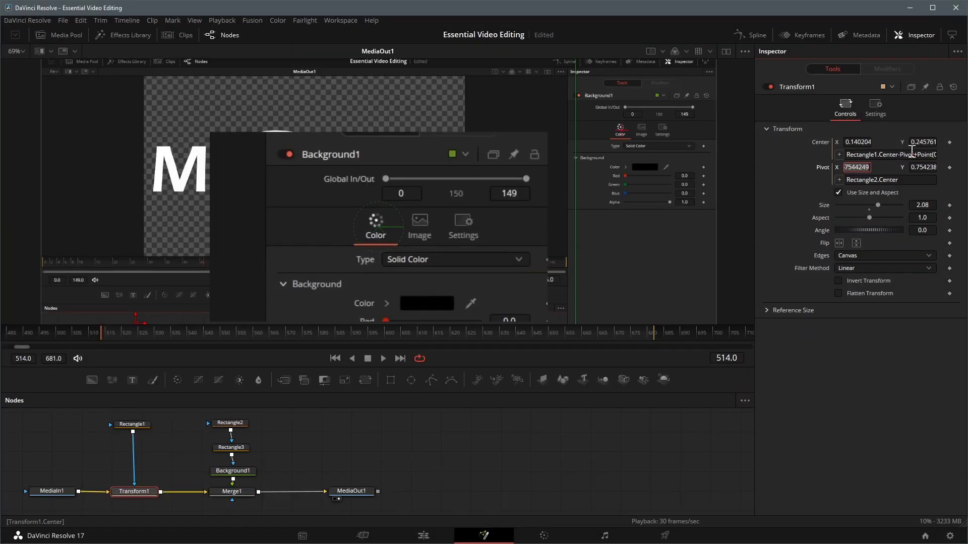
{"action": "left_click", "coordinate": [859, 155]}
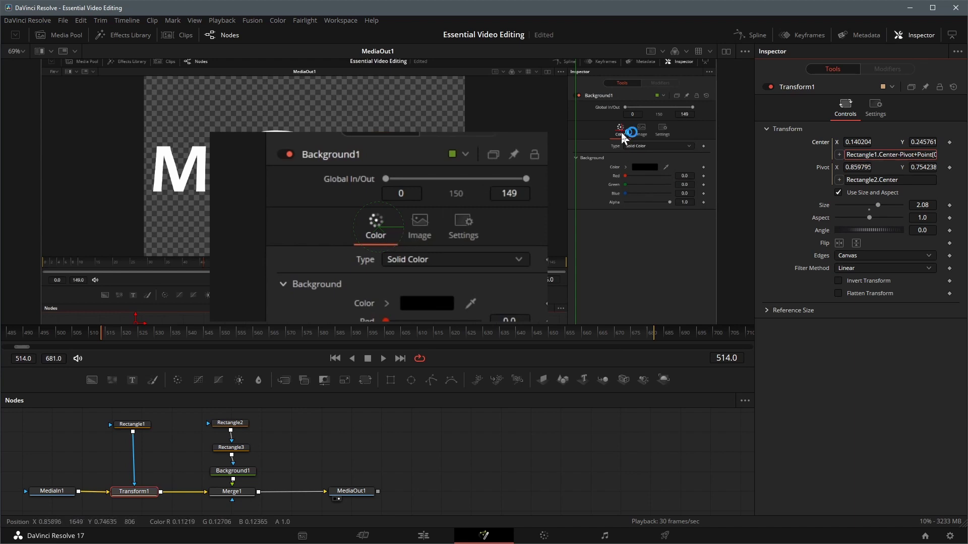
Move Rectangle2's crosshair to another spot in the footage, about X 0.842, Y 0.819
{"action": "left_click", "coordinate": [228, 423]}
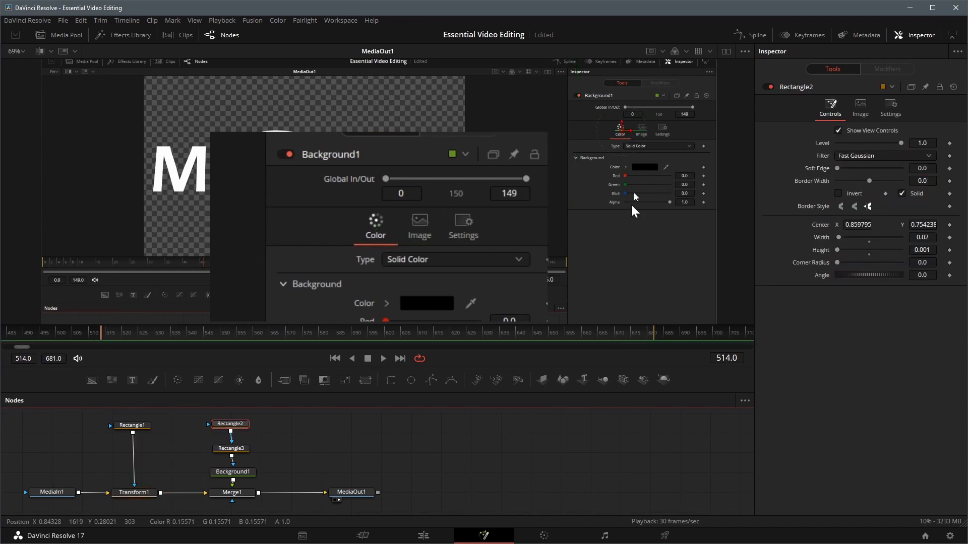
{"action": "left_click_drag", "start_coordinate": [622, 130], "coordinate": [244, 143]}
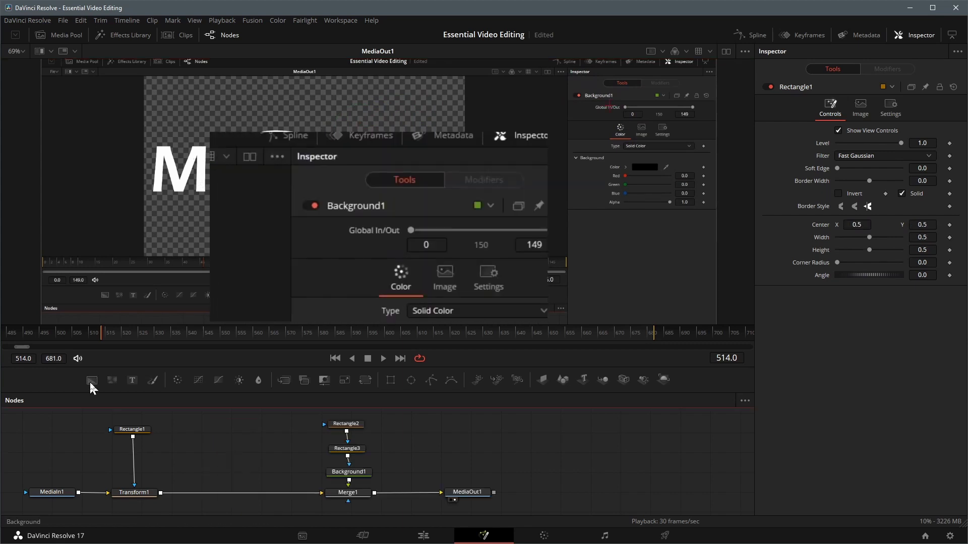
Add a second Background node beside Transform1 and place a pasted instance of Rectangle1 above it
{"action": "left_click_drag", "start_coordinate": [92, 382], "coordinate": [220, 460]}
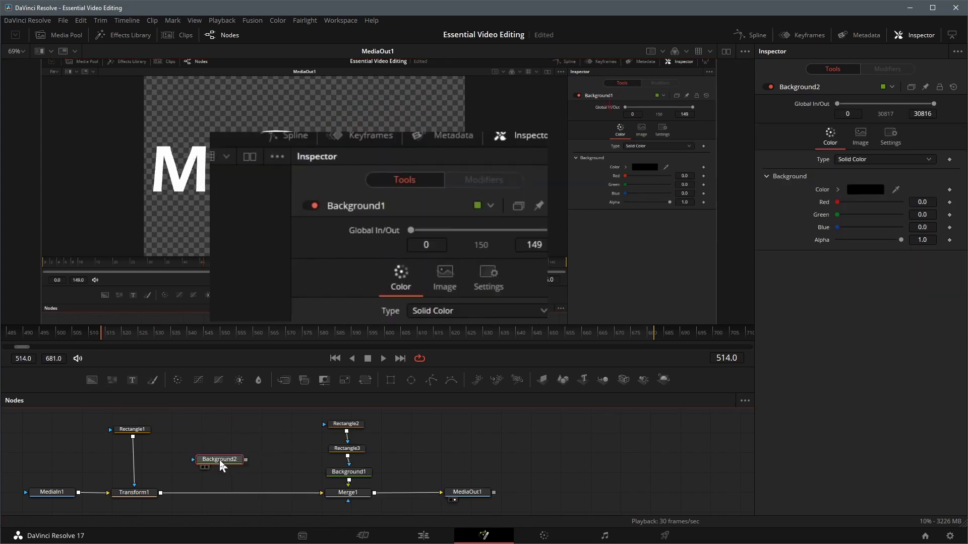
{"action": "left_click", "coordinate": [134, 430]}
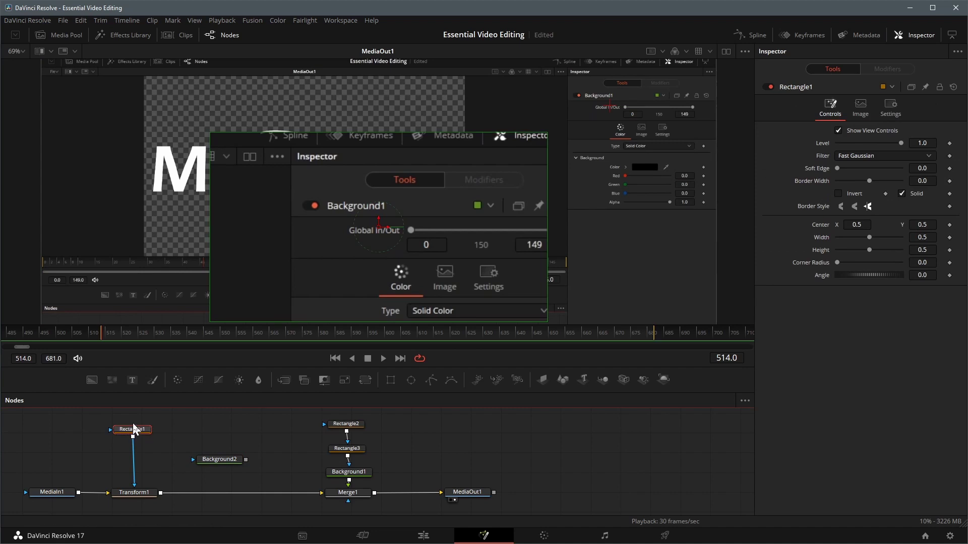
{"action": "left_click", "coordinate": [207, 422]}
{"action": "right_click", "coordinate": [191, 424]}
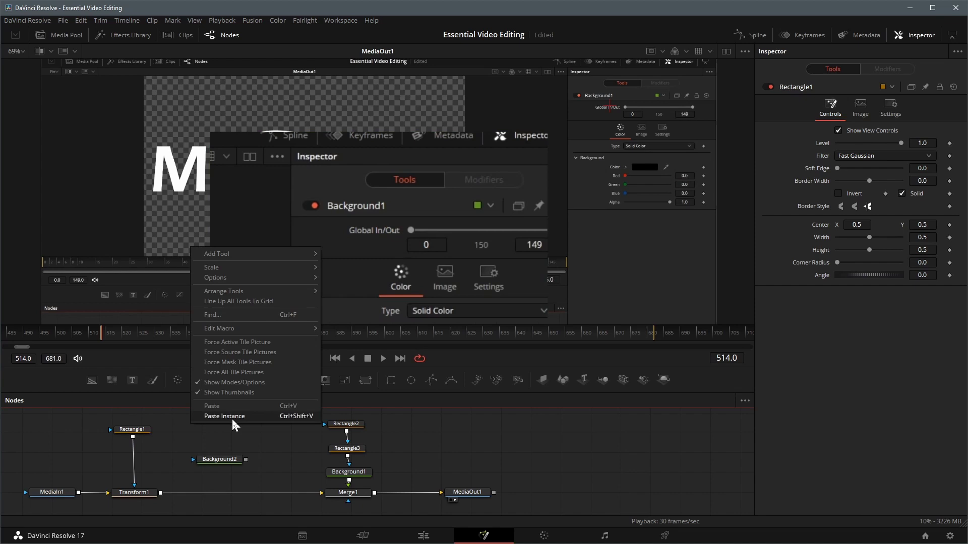
{"action": "left_click", "coordinate": [232, 420]}
{"action": "left_click_drag", "start_coordinate": [194, 435], "coordinate": [215, 432]}
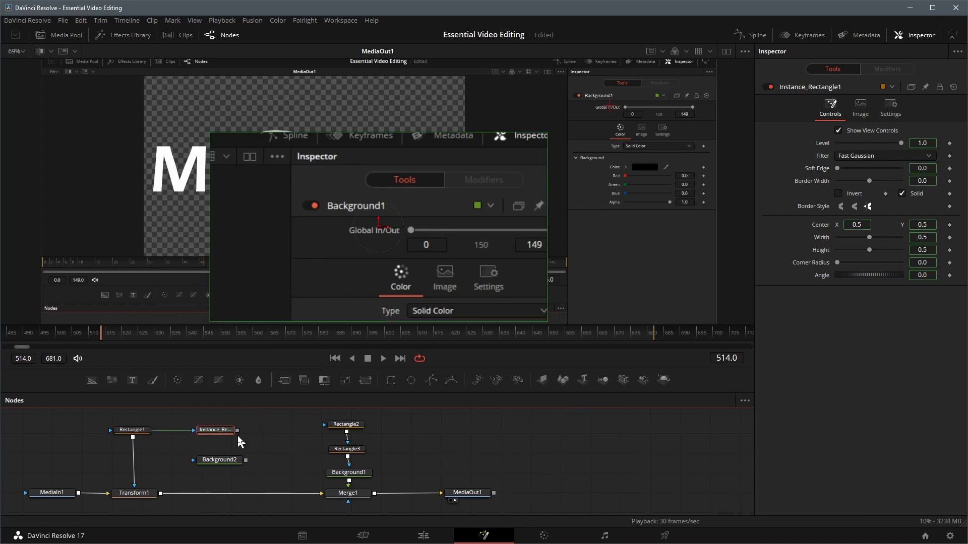
Mask Background2 with the Rectangle1 instance and merge it over Transform1's output
{"action": "left_click_drag", "start_coordinate": [236, 432], "coordinate": [194, 459]}
{"action": "left_click_drag", "start_coordinate": [226, 431], "coordinate": [161, 495]}
Set Background2's color to white (#ffffff)
{"action": "left_click", "coordinate": [218, 457]}
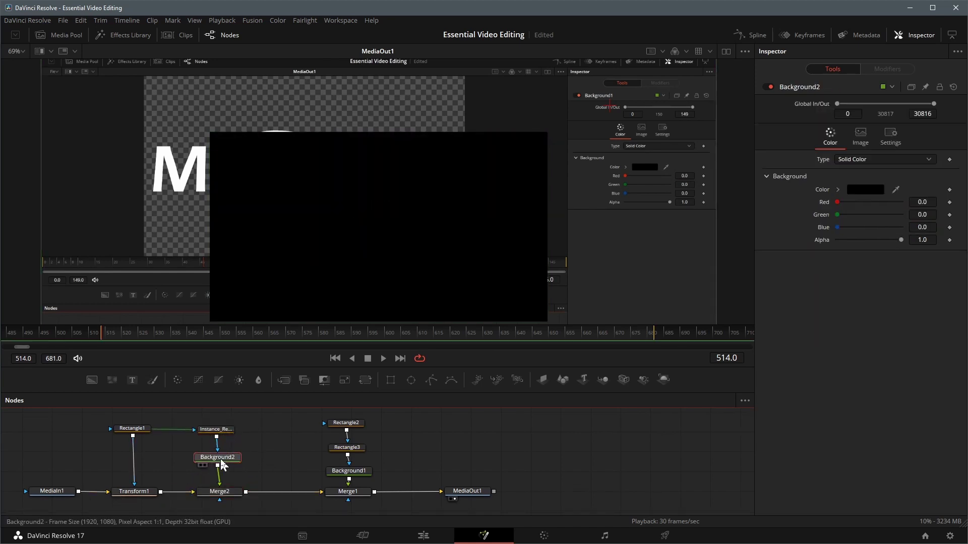
{"action": "left_click", "coordinate": [877, 194]}
{"action": "left_click", "coordinate": [463, 262]}
{"action": "left_click", "coordinate": [587, 370]}
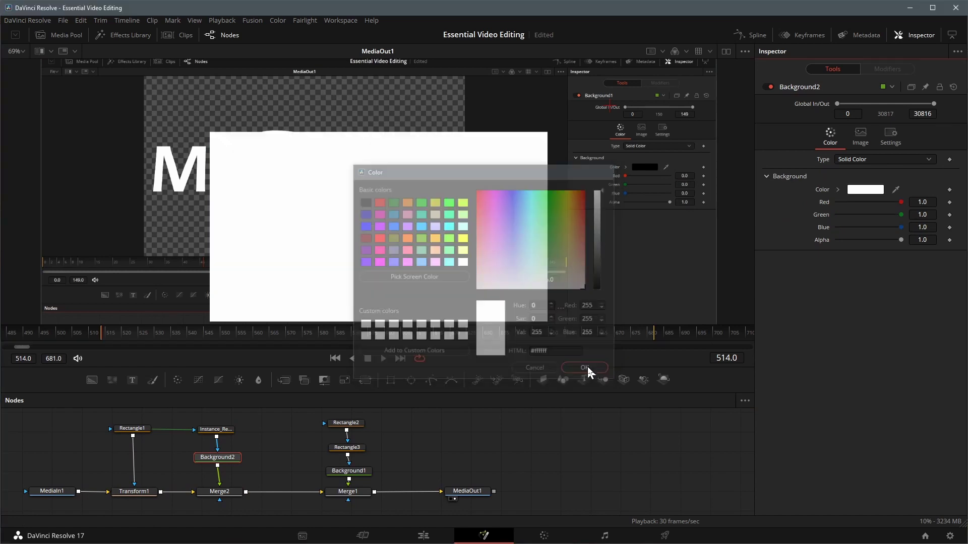
Deinstance and disable Solid on the Rectangle1 instance, and set its Border Width to 0.002
{"action": "left_click", "coordinate": [218, 429]}
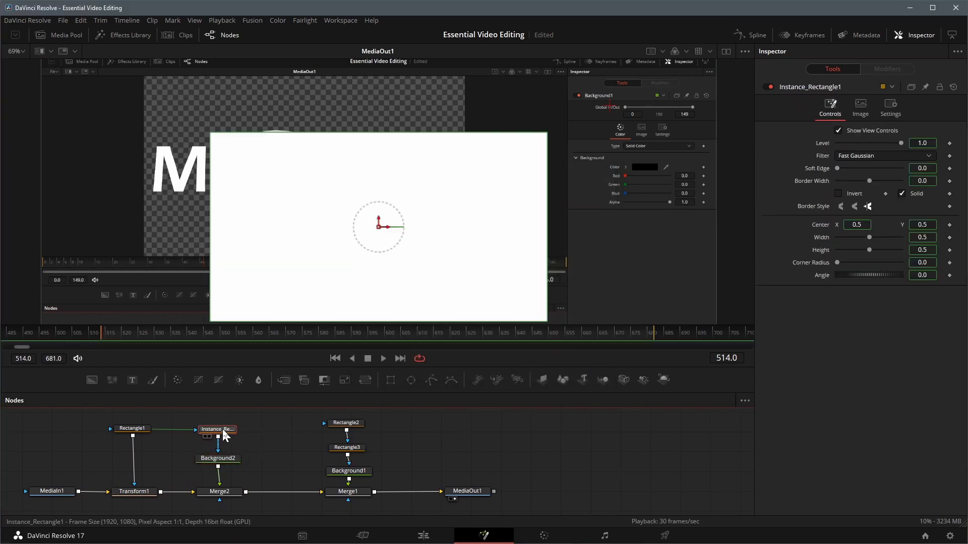
{"action": "right_click", "coordinate": [912, 199]}
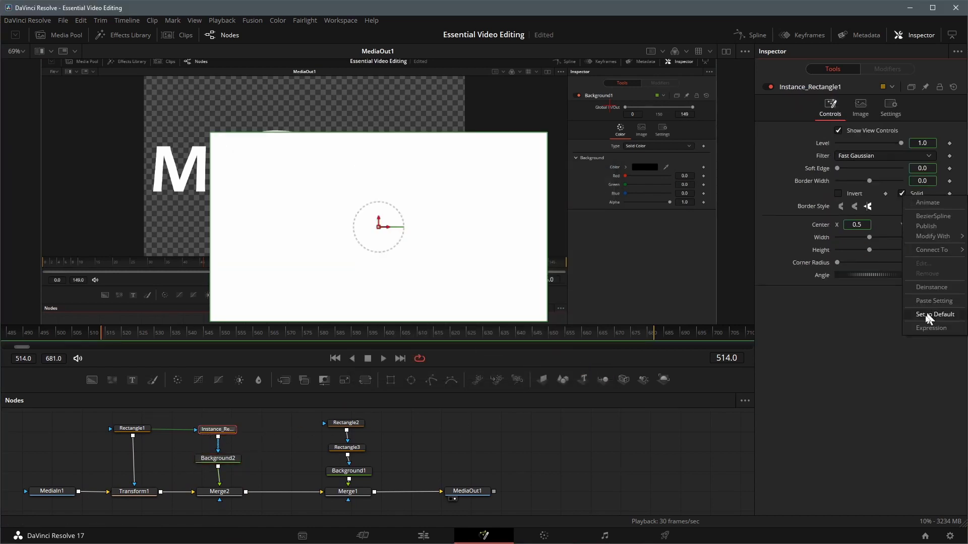
{"action": "left_click", "coordinate": [932, 287]}
{"action": "left_click", "coordinate": [902, 193]}
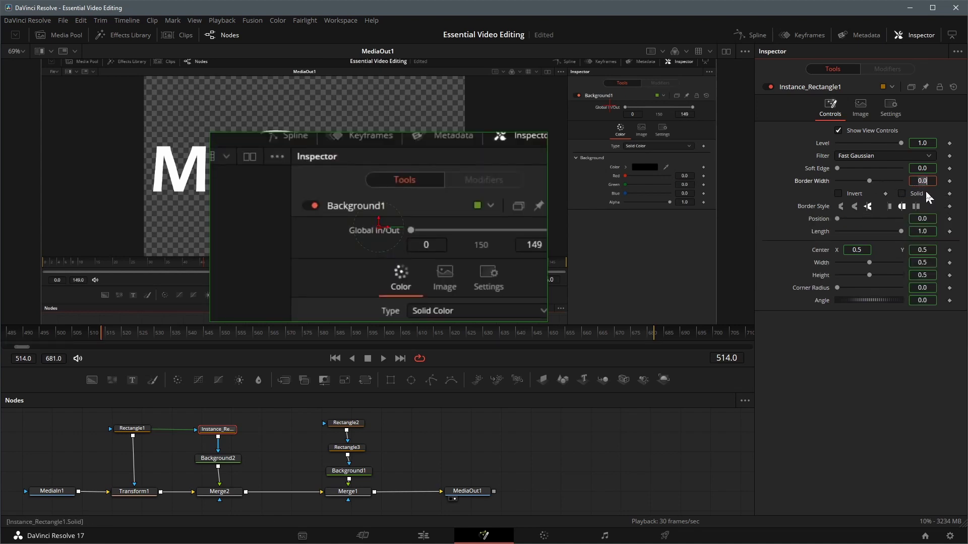
{"action": "type", "text": "2"}
{"action": "key", "text": "Tab"}
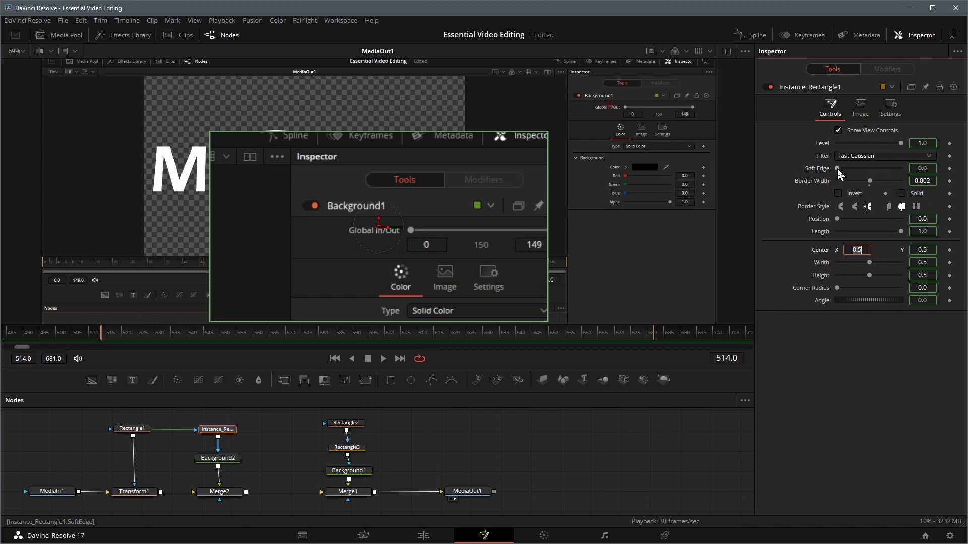
Set the instance's Soft Edge to 0.004 and move the magnifier frame up and to the left in the image
{"action": "left_click_drag", "start_coordinate": [837, 168], "coordinate": [839, 168]}
{"action": "left_click", "coordinate": [931, 170]}
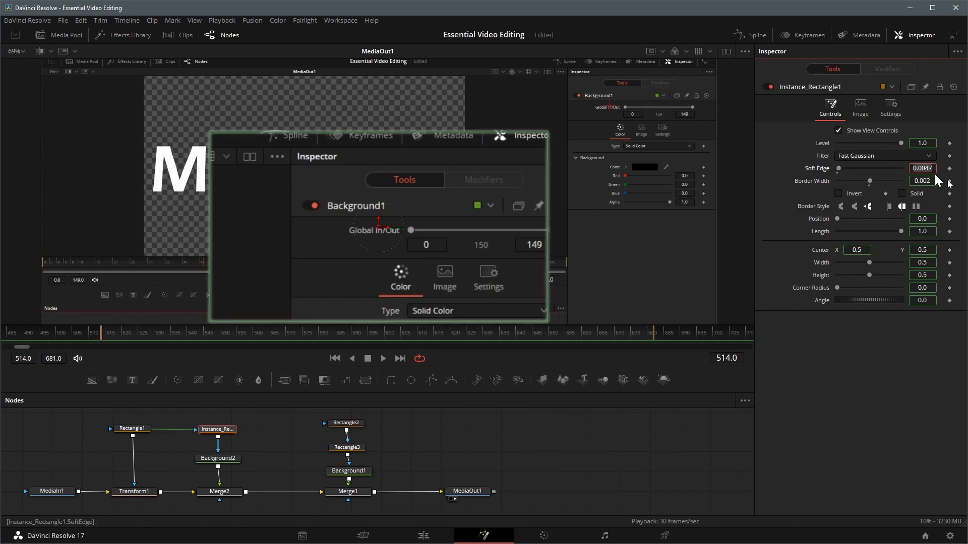
{"action": "key", "text": "BackSpace"}
{"action": "left_click_drag", "start_coordinate": [379, 225], "coordinate": [328, 190]}
Shift the Merge2 branch to make room, and insert a Brightness/Contrast node after Transform1, masked by Rectangle1
{"action": "left_click", "coordinate": [220, 461], "text": "ctrl"}
{"action": "left_click", "coordinate": [234, 493], "text": "ctrl"}
{"action": "left_click_drag", "start_coordinate": [234, 493], "coordinate": [278, 492]}
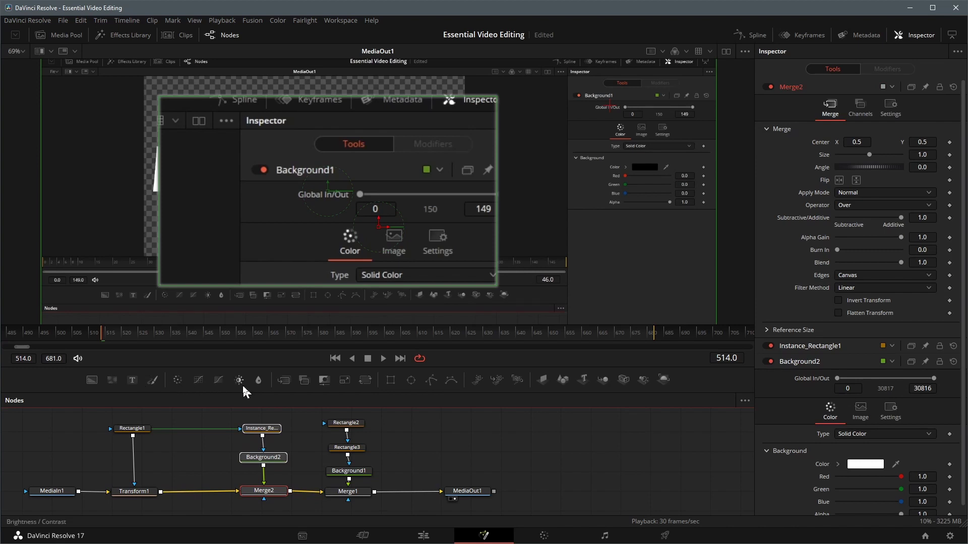
{"action": "left_click_drag", "start_coordinate": [240, 382], "coordinate": [198, 492]}
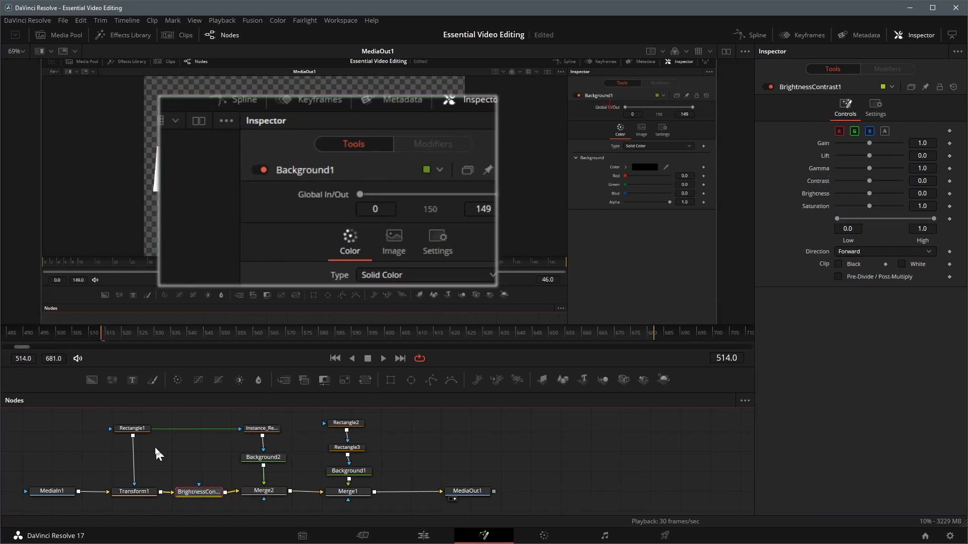
{"action": "left_click_drag", "start_coordinate": [133, 437], "coordinate": [201, 489]}
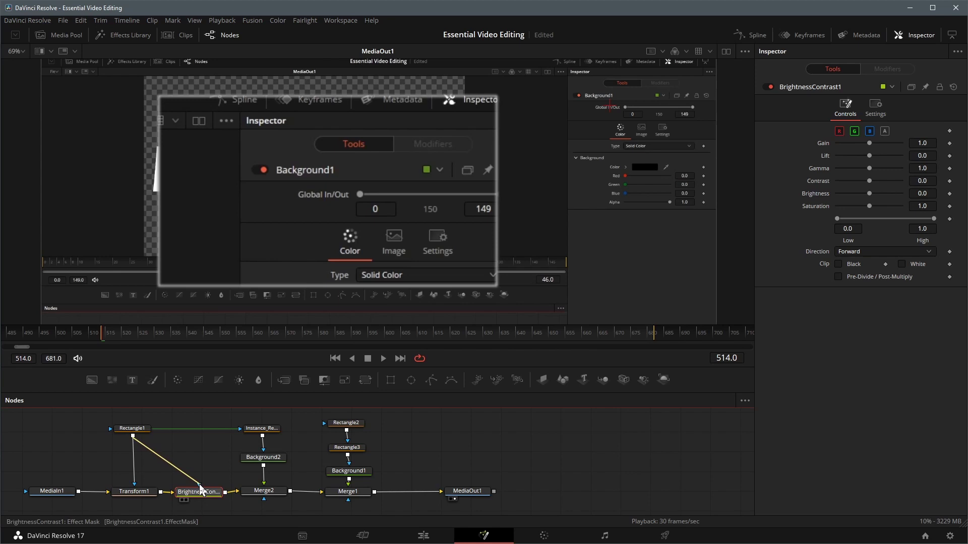
{"action": "left_click_drag", "start_coordinate": [58, 492], "coordinate": [54, 492]}
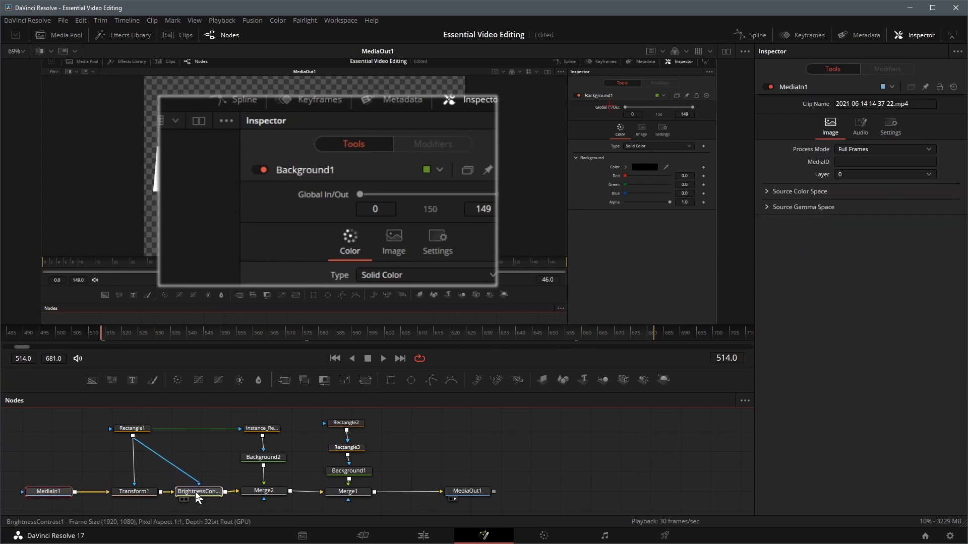
Try raising the Gain of the BrightnessContrast1 node
{"action": "left_click_drag", "start_coordinate": [195, 491], "coordinate": [196, 490]}
{"action": "left_click_drag", "start_coordinate": [869, 143], "coordinate": [881, 145]}
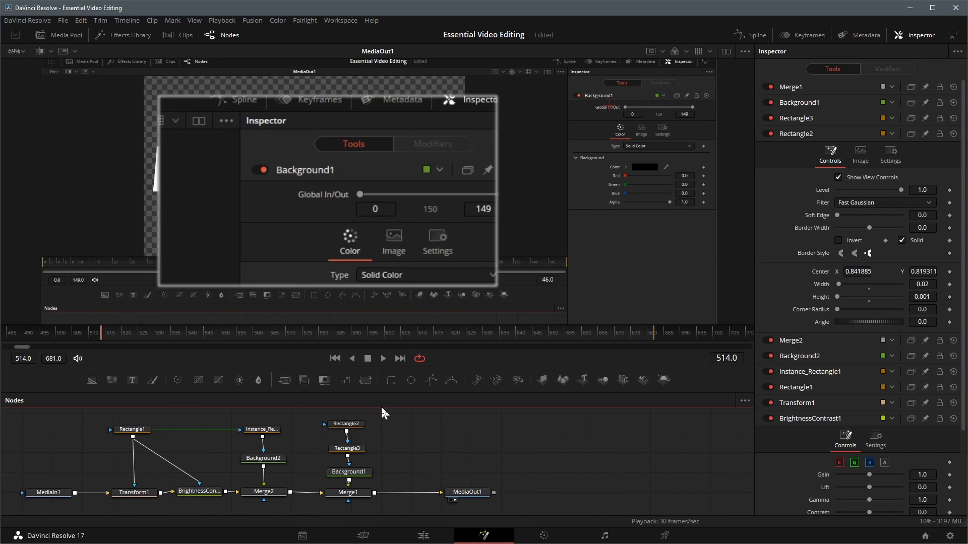
Create a macro named Essential Projection from all the nodes between MediaIn1 and MediaOut1
{"action": "left_click_drag", "start_coordinate": [382, 414], "coordinate": [97, 510]}
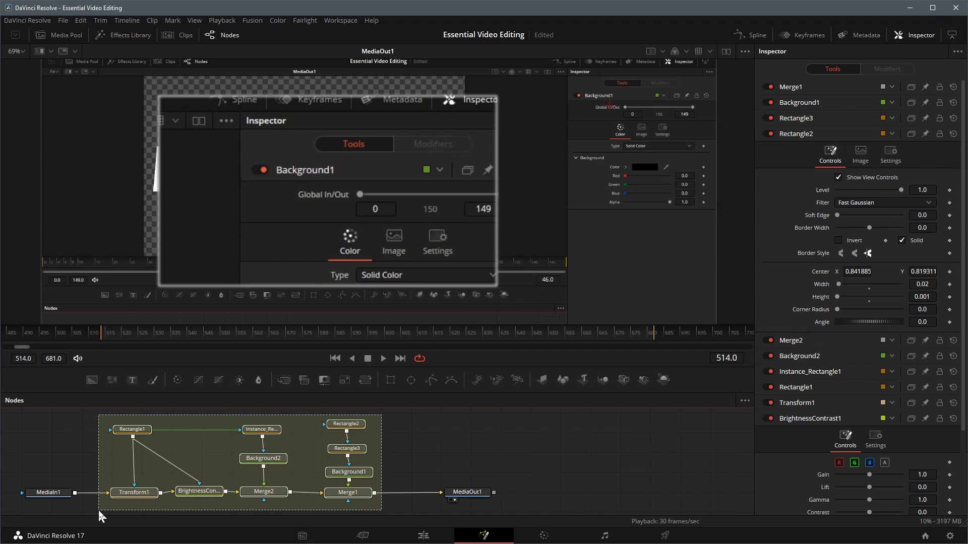
{"action": "left_click_drag", "start_coordinate": [97, 509], "coordinate": [98, 509]}
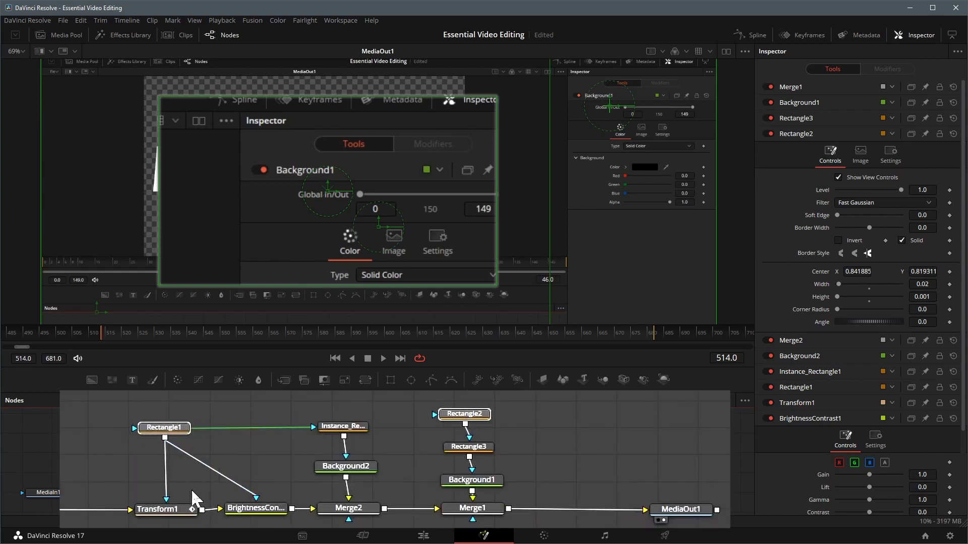
{"action": "left_click_drag", "start_coordinate": [97, 394], "coordinate": [526, 525]}
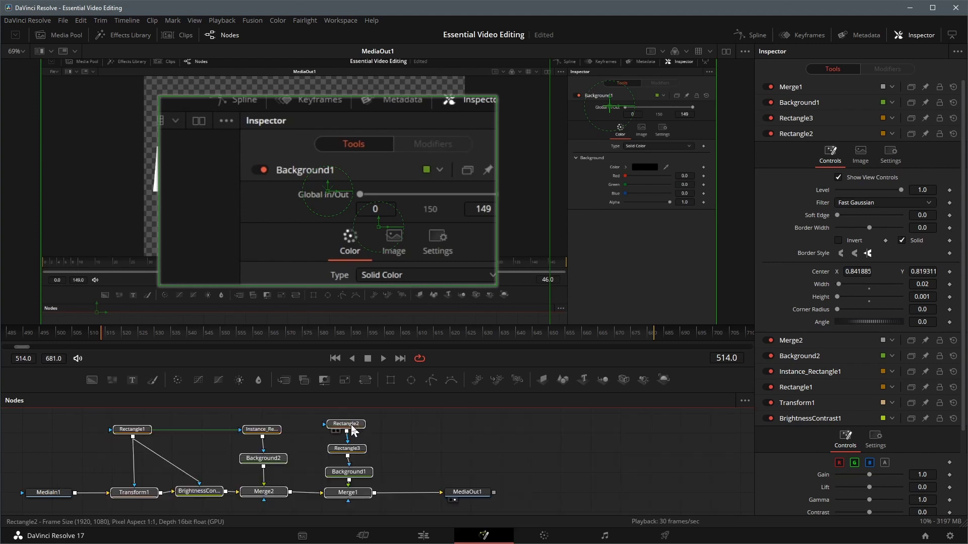
{"action": "right_click", "coordinate": [353, 428]}
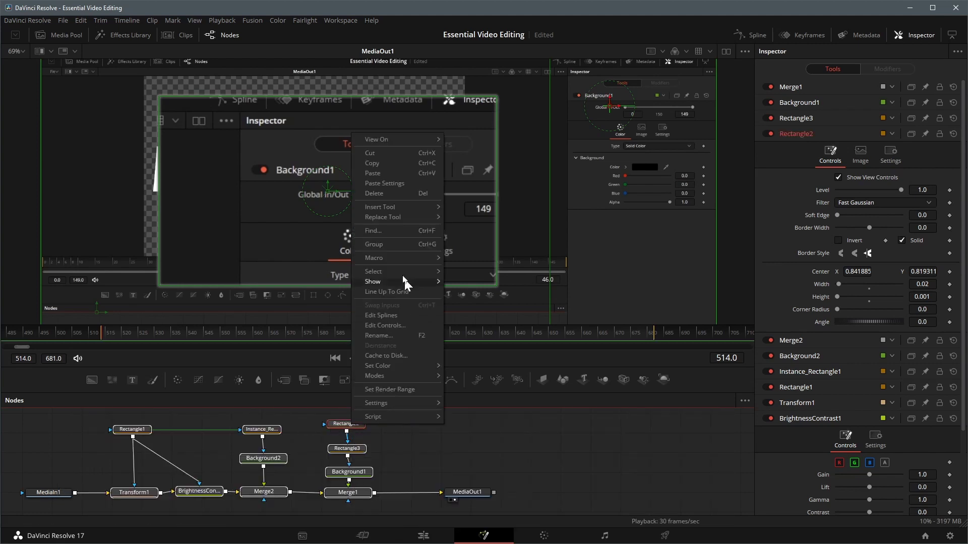
{"action": "mouse_move", "coordinate": [387, 256]}
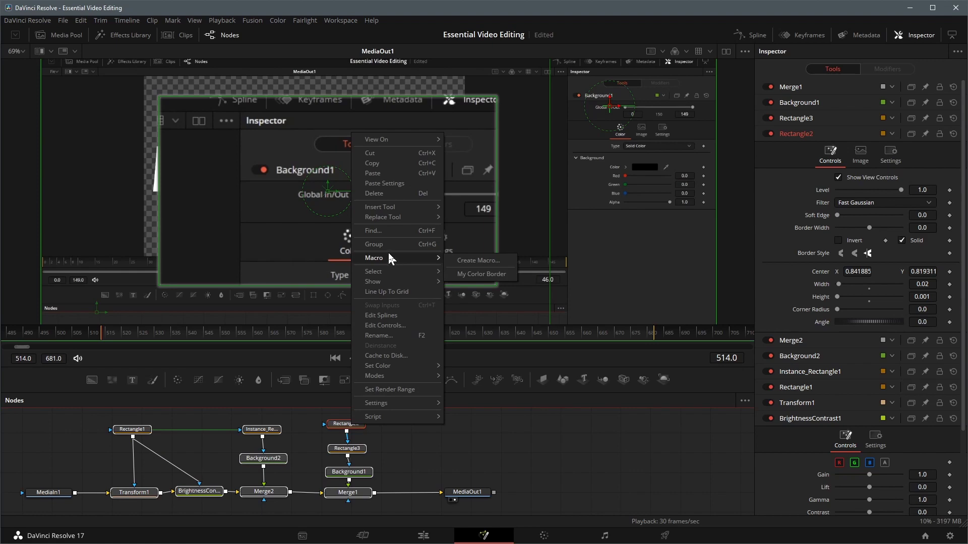
{"action": "left_click", "coordinate": [474, 261]}
{"action": "type", "text": "Esse"}
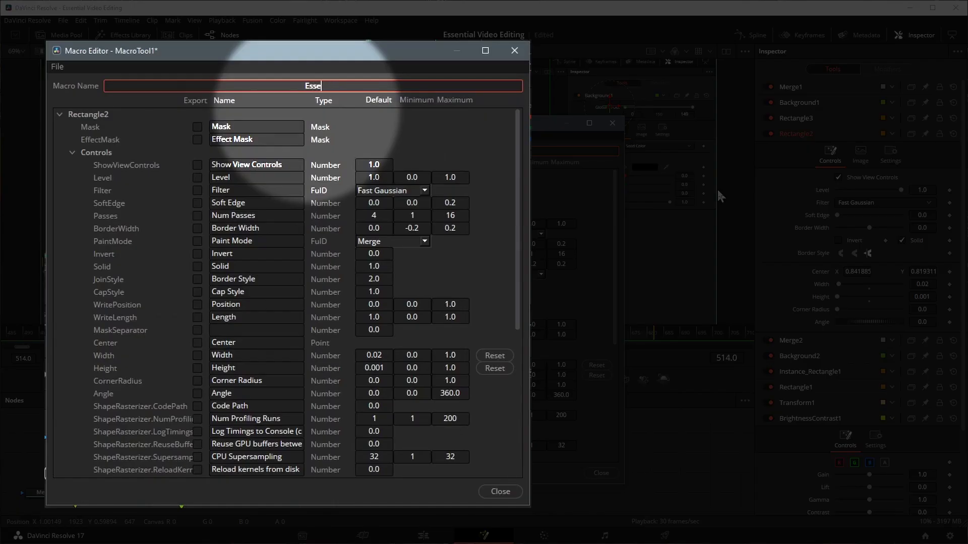
{"action": "type", "text": "ntial Projection"}
Export Rectangle2's Center control in the macro under the name Target Center
{"action": "left_click", "coordinate": [197, 342]}
{"action": "left_click", "coordinate": [212, 342]}
{"action": "type", "text": "Target"}
{"action": "key", "text": "Return"}
Export Rectangle1's Center as Projection Center and its Width as Projection Width
{"action": "scroll", "coordinate": [393, 388], "scroll_direction": "down", "scroll_amount": 6}
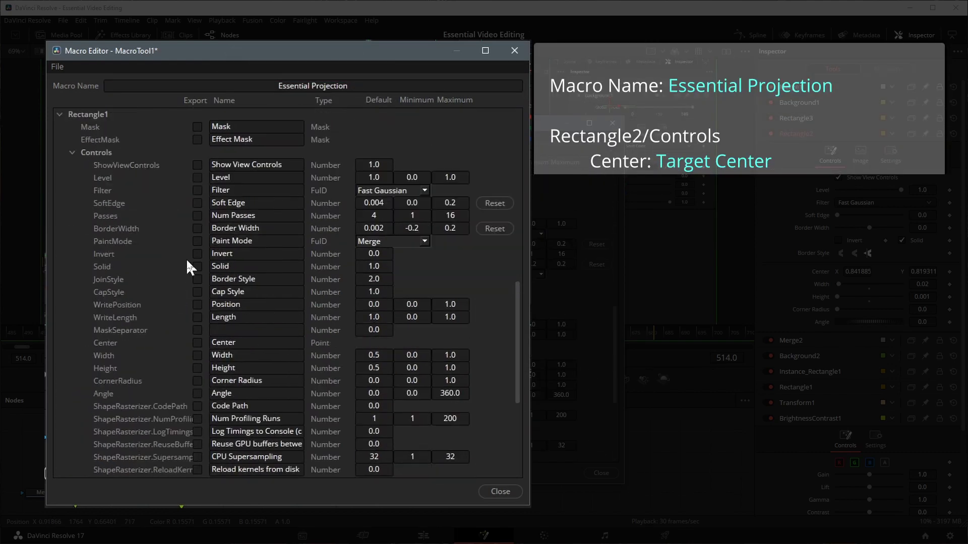
{"action": "left_click", "coordinate": [197, 343]}
{"action": "double_click", "coordinate": [223, 343]}
{"action": "type", "text": "Projection Center"}
{"action": "left_click", "coordinate": [197, 355]}
{"action": "double_click", "coordinate": [223, 355]}
{"action": "type", "text": "Projection Width"}
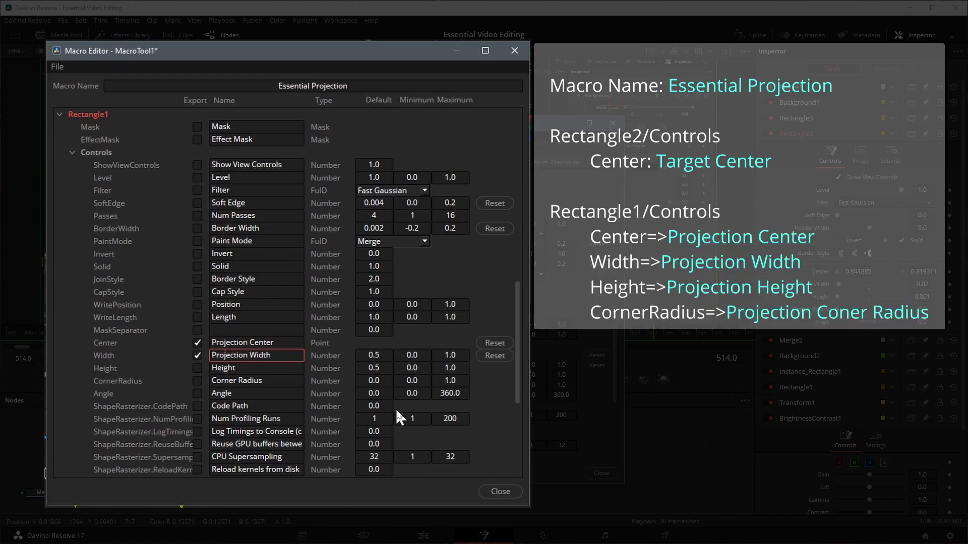
Export Rectangle1's Height as Projection Height and its CornerRadius as Projection Corner Radius in the macro
{"action": "left_click", "coordinate": [197, 367]}
{"action": "left_click", "coordinate": [212, 367]}
{"action": "type", "text": "Projection"}
{"action": "left_click", "coordinate": [197, 381]}
{"action": "left_click", "coordinate": [213, 381]}
{"action": "type", "text": "Projection"}
{"action": "left_click", "coordinate": [279, 370]}
Export the Gain control of BrightnessContrast1 in the macro under the name Projection Brightness
{"action": "scroll", "coordinate": [274, 385], "scroll_direction": "down", "scroll_amount": 2}
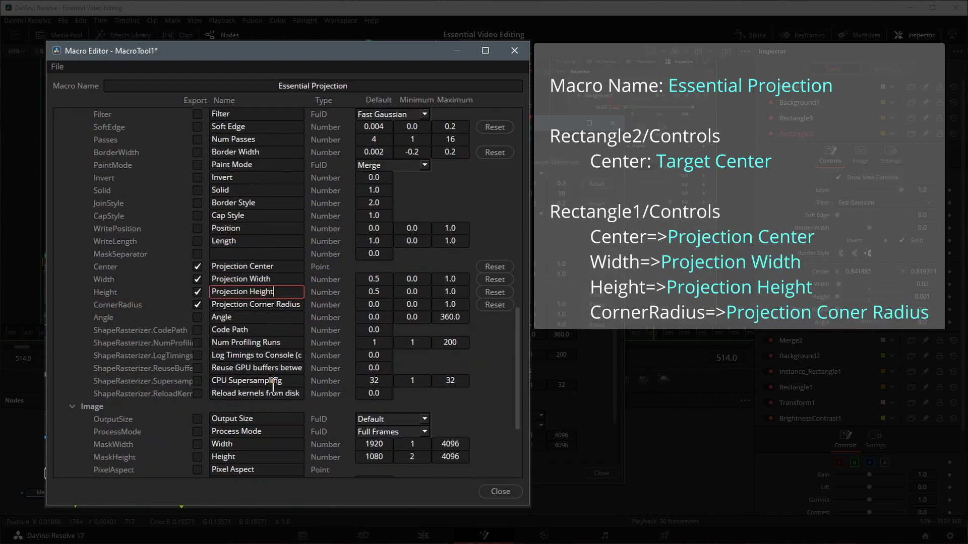
{"action": "scroll", "coordinate": [206, 406], "scroll_direction": "down", "scroll_amount": 4}
{"action": "left_click", "coordinate": [116, 432]}
{"action": "scroll", "coordinate": [151, 404], "scroll_direction": "down", "scroll_amount": 5}
{"action": "left_click", "coordinate": [197, 355]}
{"action": "double_click", "coordinate": [223, 355]}
{"action": "type", "text": "Projection Brightness"}
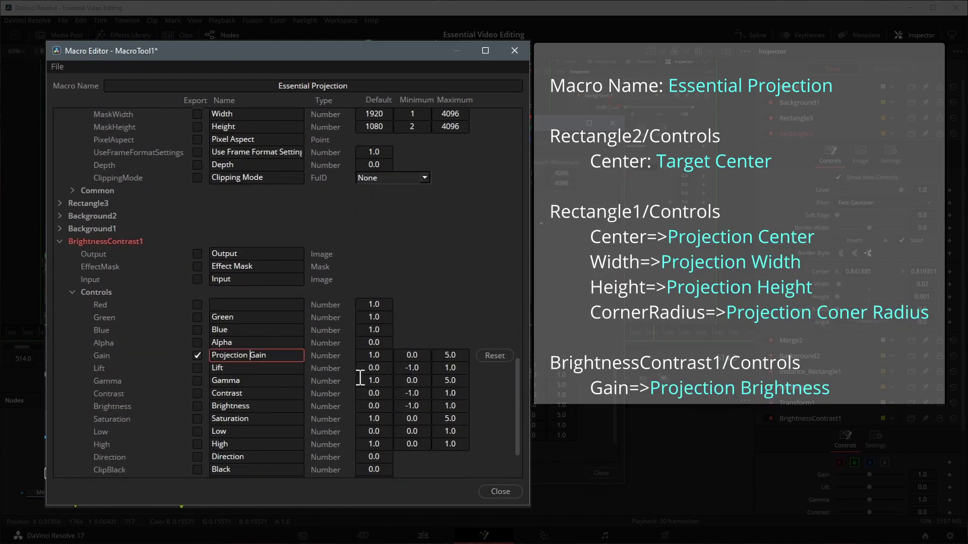
Export Transform1's Size control in the macro as Projection Size with a default of 2.0
{"action": "scroll", "coordinate": [260, 375], "scroll_direction": "down", "scroll_amount": 2}
{"action": "left_click", "coordinate": [89, 457]}
{"action": "scroll", "coordinate": [212, 426], "scroll_direction": "down", "scroll_amount": 8}
{"action": "left_click", "coordinate": [197, 267]}
{"action": "double_click", "coordinate": [224, 266]}
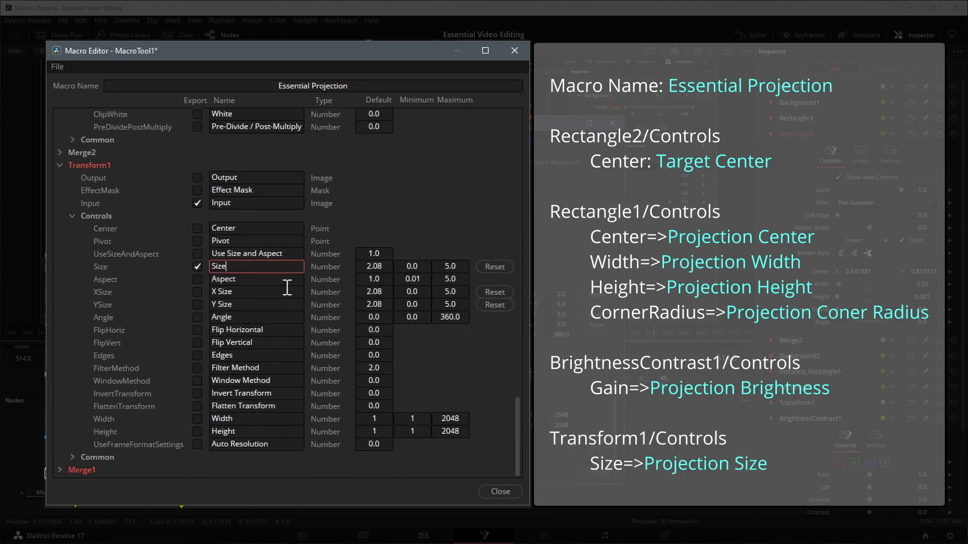
{"action": "type", "text": "Projection Size"}
{"action": "key", "text": "Return"}
{"action": "scroll", "coordinate": [406, 237], "scroll_direction": "up", "scroll_amount": 20}
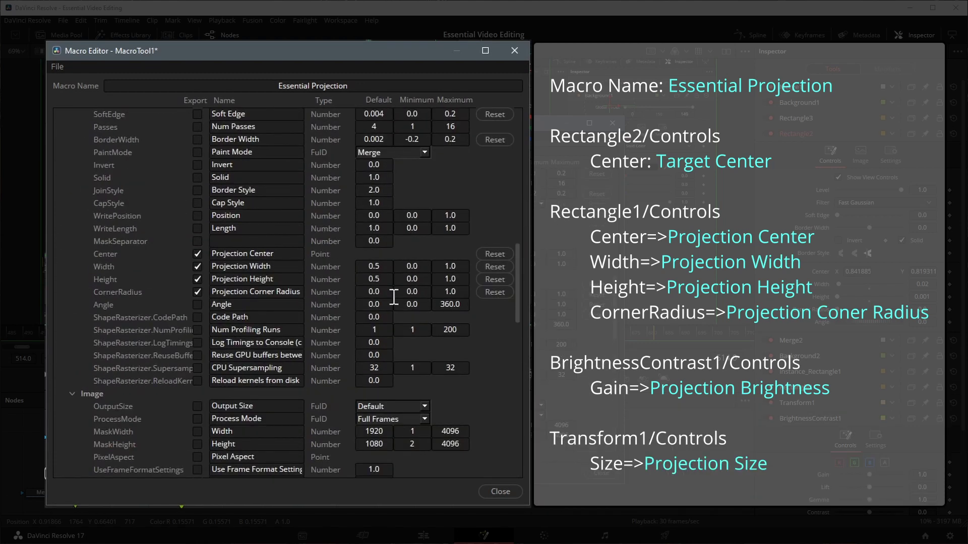
{"action": "scroll", "coordinate": [406, 303], "scroll_direction": "down", "scroll_amount": 10}
{"action": "scroll", "coordinate": [406, 302], "scroll_direction": "down", "scroll_amount": 10}
Save the macro as a group named Essential Projection.setting in Fusion\Templates\Edit\Effects and close the macro editor
{"action": "left_click", "coordinate": [57, 67]}
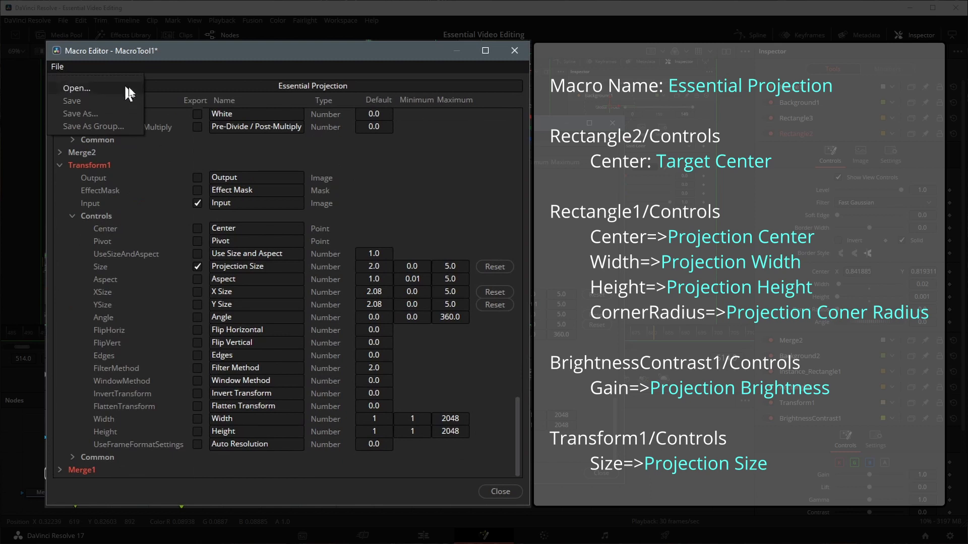
{"action": "left_click", "coordinate": [82, 127]}
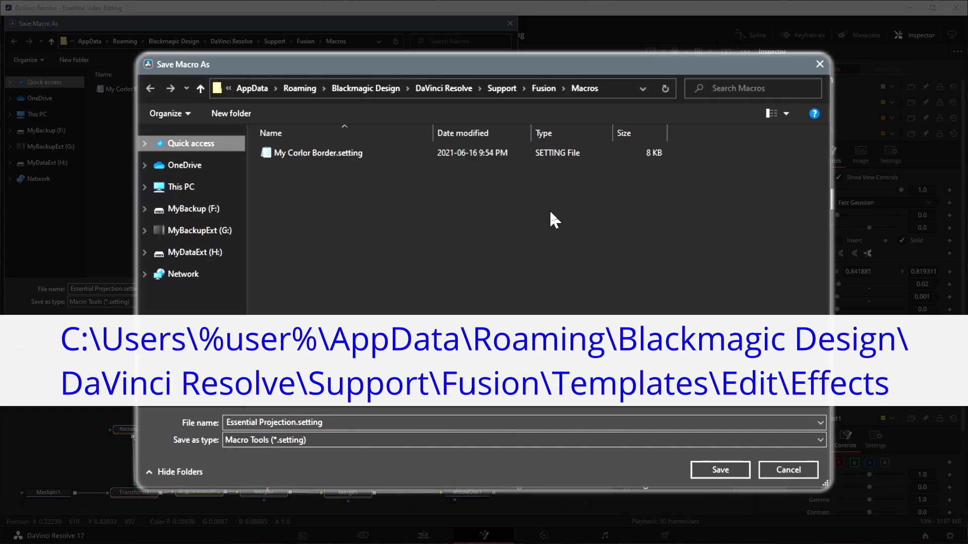
{"action": "left_click", "coordinate": [306, 42]}
{"action": "double_click", "coordinate": [290, 396]}
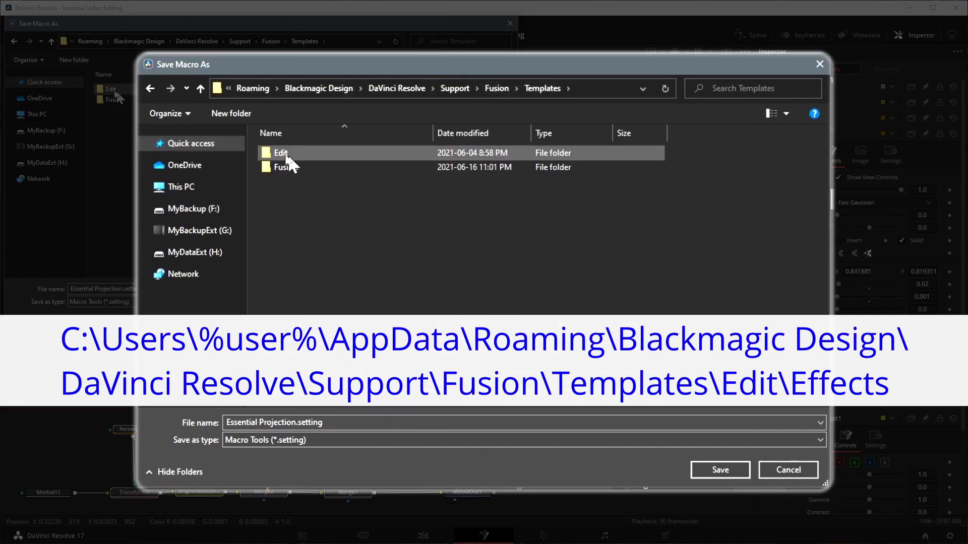
{"action": "double_click", "coordinate": [280, 153]}
{"action": "double_click", "coordinate": [285, 154]}
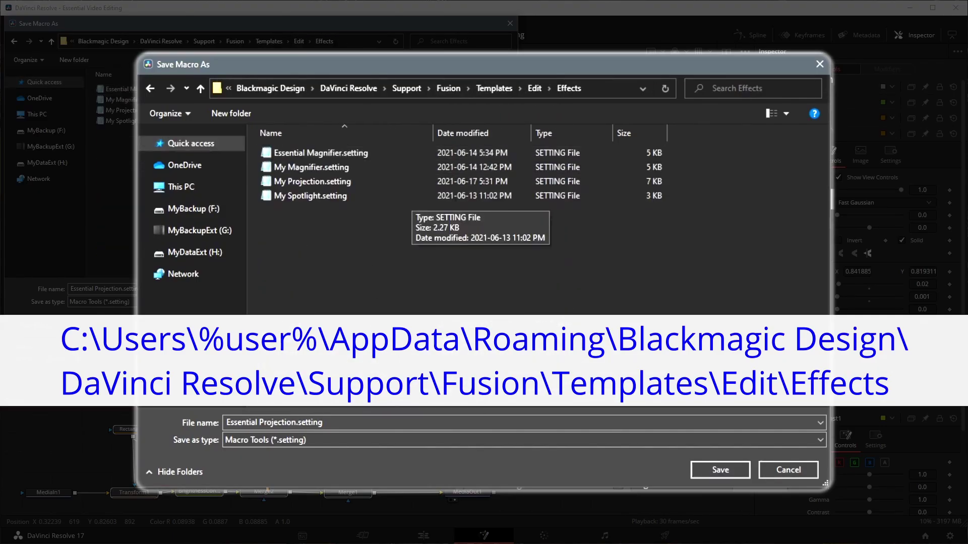
{"action": "left_click", "coordinate": [718, 468]}
{"action": "left_click", "coordinate": [597, 474]}
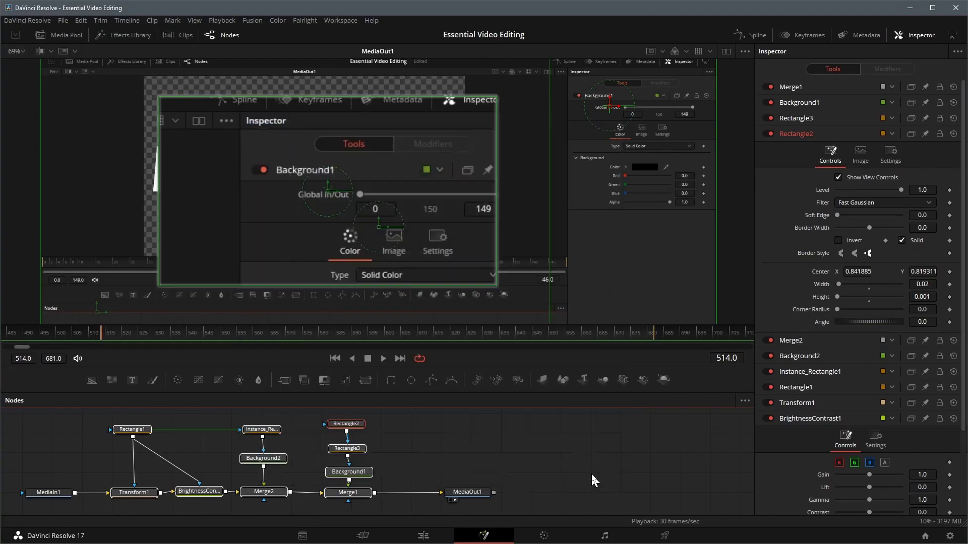
On the Edit page, find the Essential Projection effect, apply it to the timeline clip and move the playhead to 00:00:00:07
{"action": "left_click", "coordinate": [422, 536]}
{"action": "left_click", "coordinate": [124, 36]}
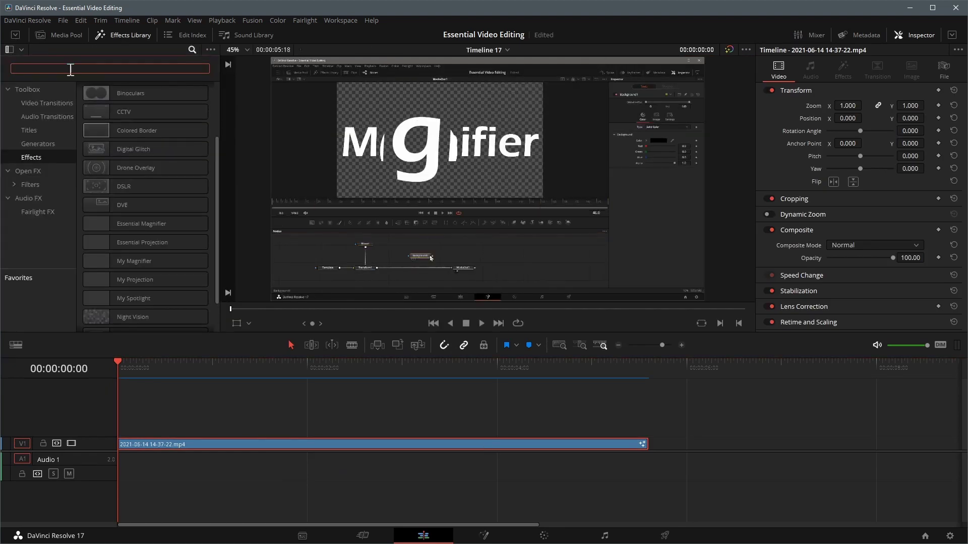
{"action": "type", "text": "ess"}
{"action": "left_click_drag", "start_coordinate": [102, 129], "coordinate": [222, 443]}
{"action": "left_click", "coordinate": [139, 365]}
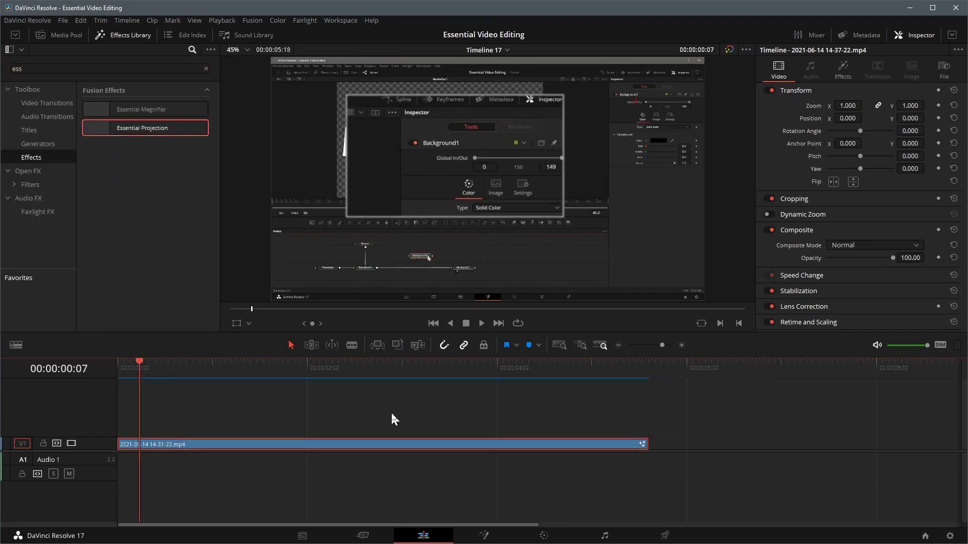
Set the effect's Target Center to about 0.816, 0.847, Projection Center to about 0.494, 0.503, Projection Width to 0.323 and Projection Height to 0.89
{"action": "left_click", "coordinate": [836, 73]}
{"action": "left_click_drag", "start_coordinate": [859, 145], "coordinate": [846, 145]}
{"action": "left_click_drag", "start_coordinate": [922, 145], "coordinate": [832, 158]}
{"action": "left_click_drag", "start_coordinate": [857, 157], "coordinate": [892, 158]}
{"action": "left_click_drag", "start_coordinate": [869, 169], "coordinate": [896, 184]}
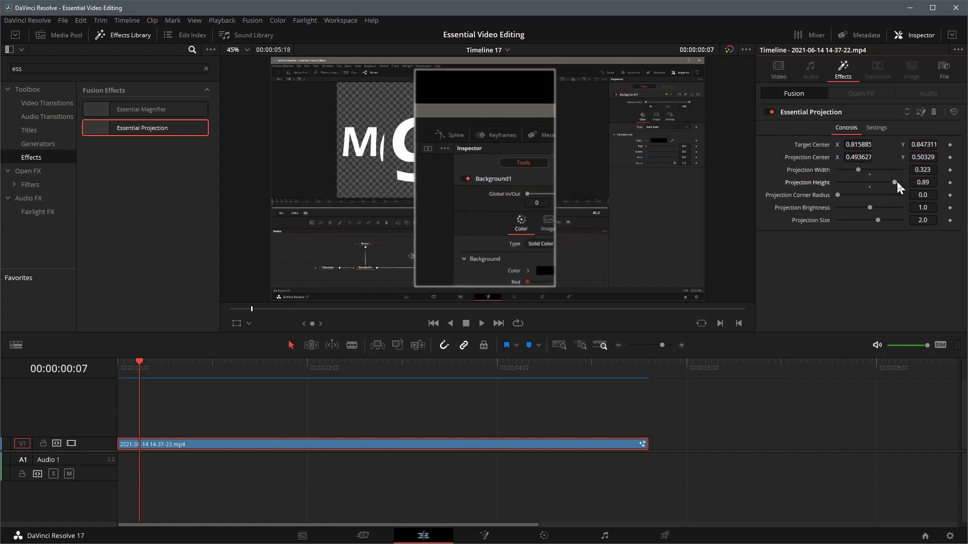
Shift the effect's Target Center in both directions and raise Projection Brightness and Projection Size
{"action": "left_click_drag", "start_coordinate": [923, 145], "coordinate": [896, 144]}
{"action": "left_click_drag", "start_coordinate": [858, 145], "coordinate": [884, 145]}
{"action": "left_click_drag", "start_coordinate": [870, 208], "coordinate": [882, 209]}
{"action": "left_click_drag", "start_coordinate": [878, 221], "coordinate": [886, 220]}
{"action": "left_click_drag", "start_coordinate": [859, 145], "coordinate": [845, 144]}
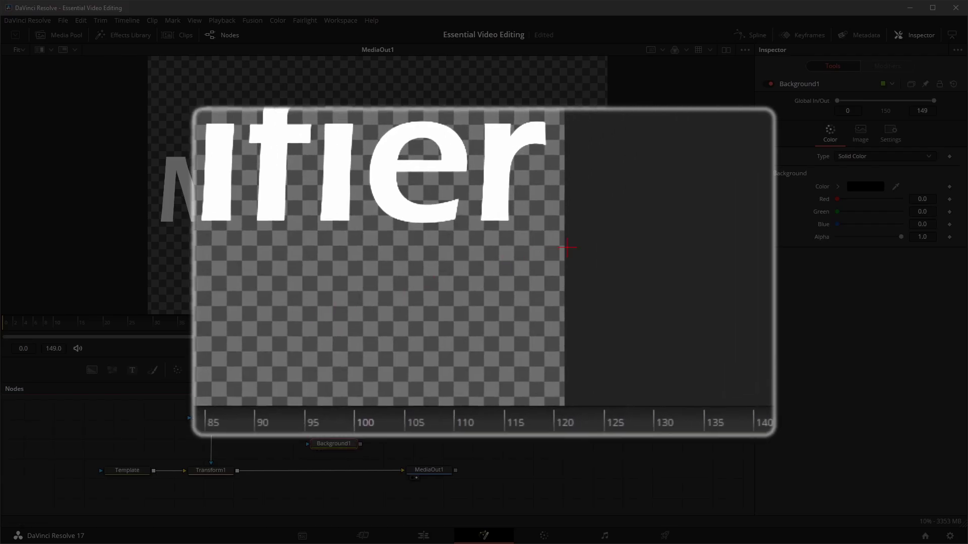
{"action": "left_click", "coordinate": [870, 186]}
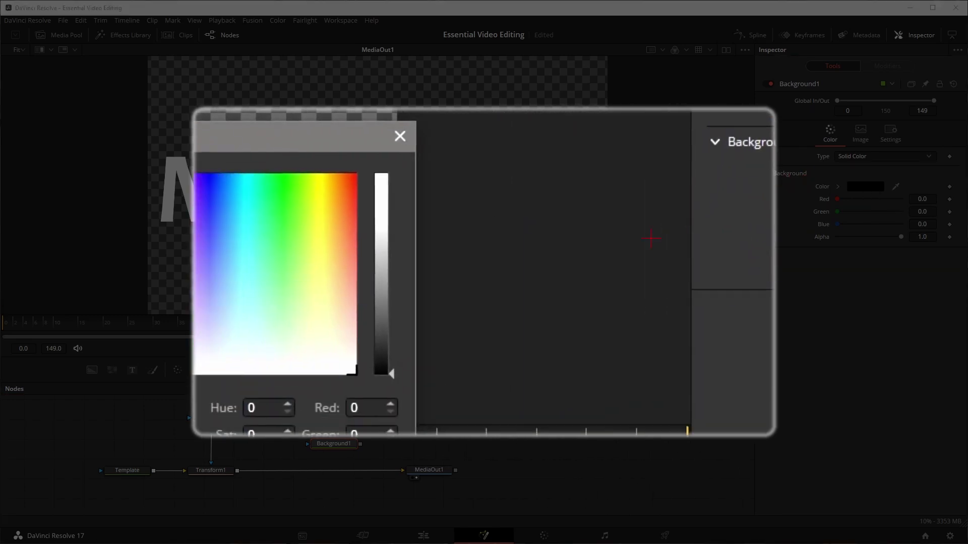